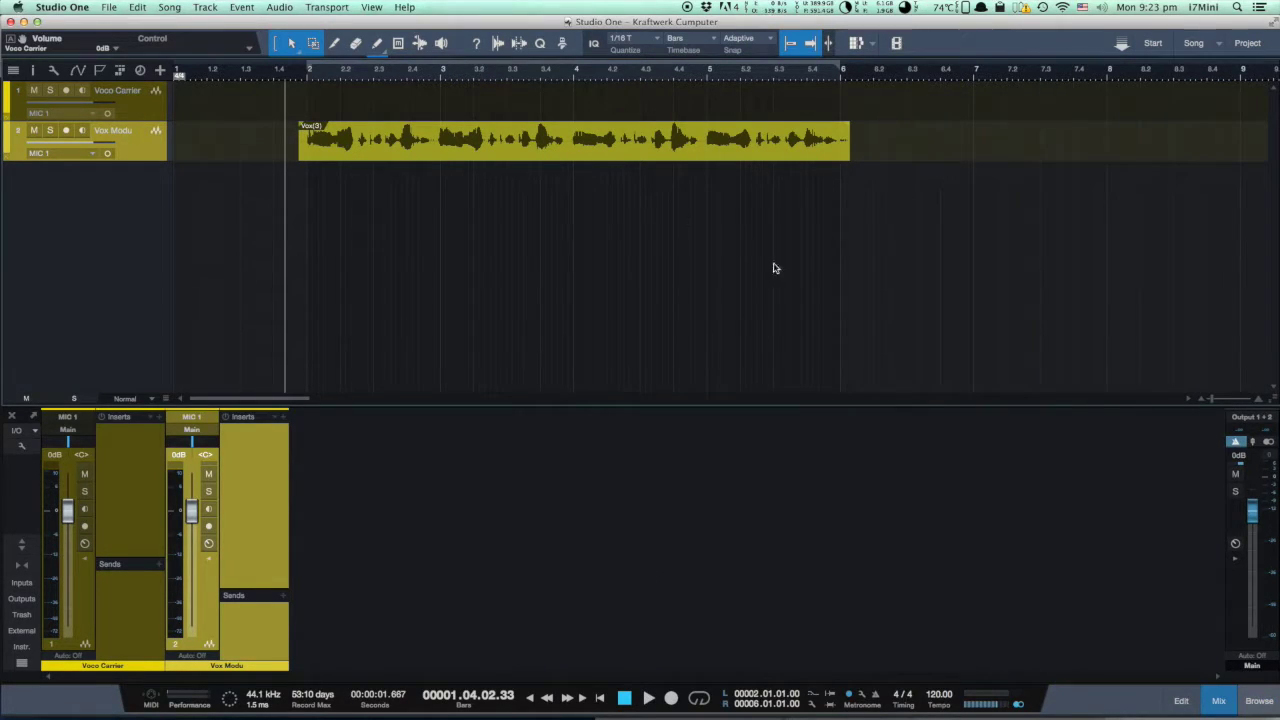
Open the Browser on the Instruments tab beside the arrangement and mixer
click(1262, 701)
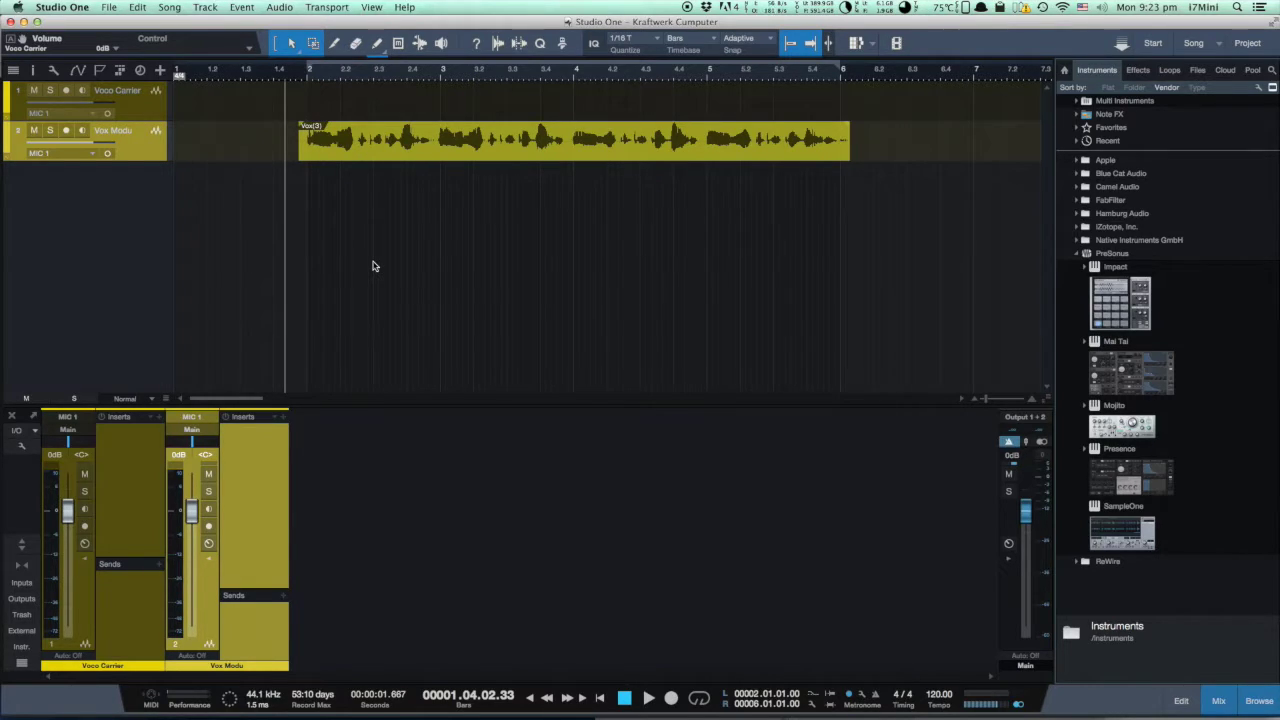
Play the Vox Modu vocal clip to audition it, then stop playback
click(648, 698)
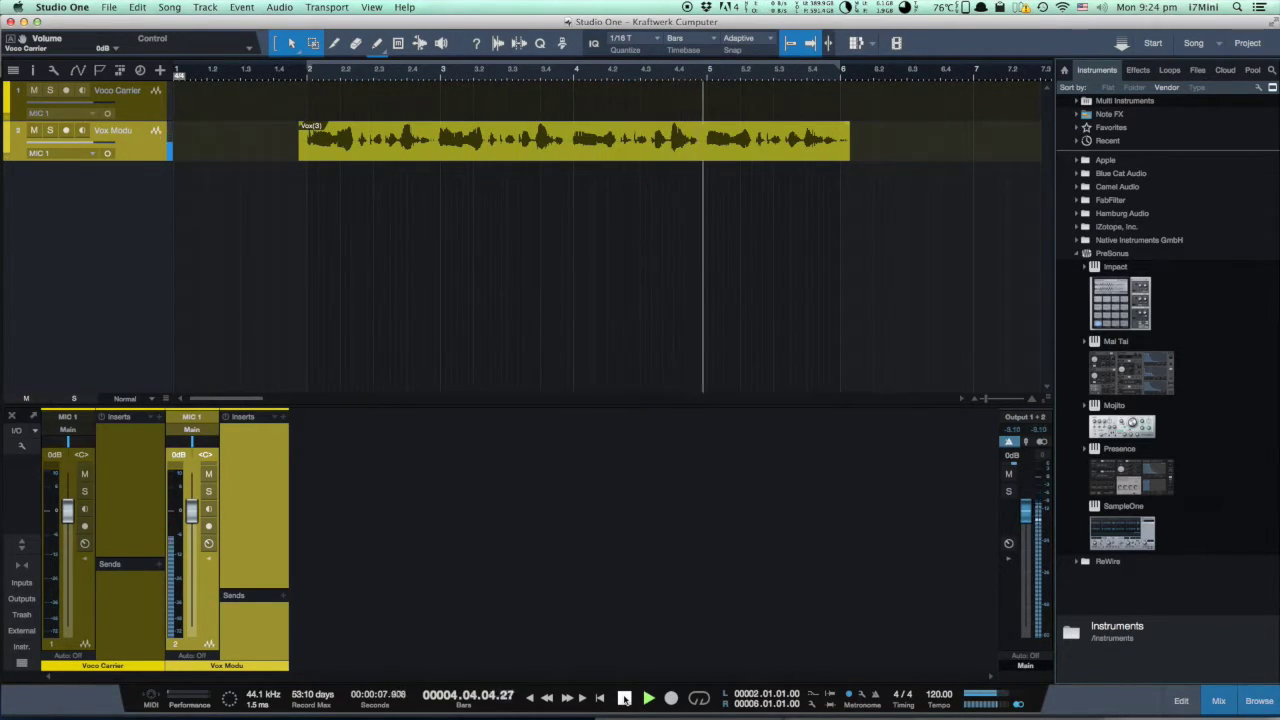
click(624, 698)
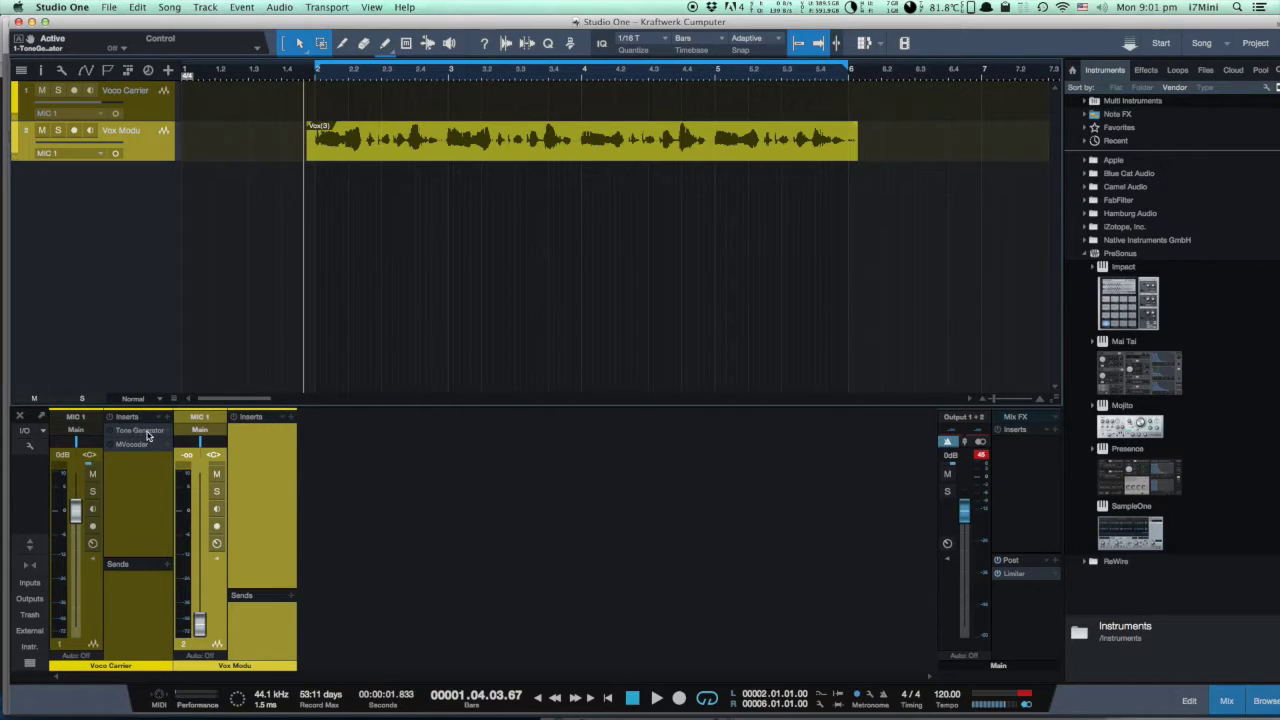
Clear the output clip indicator, then activate Tone Generator and switch its output on
click(981, 456)
click(949, 559)
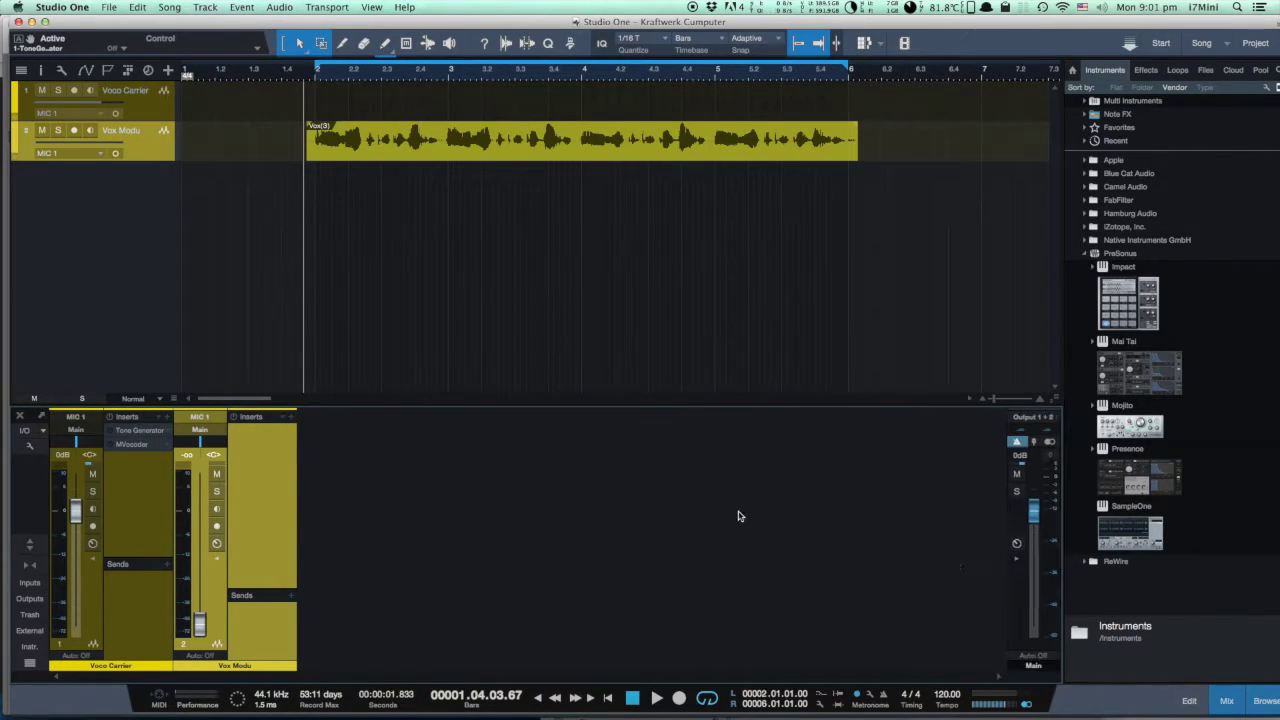
click(140, 432)
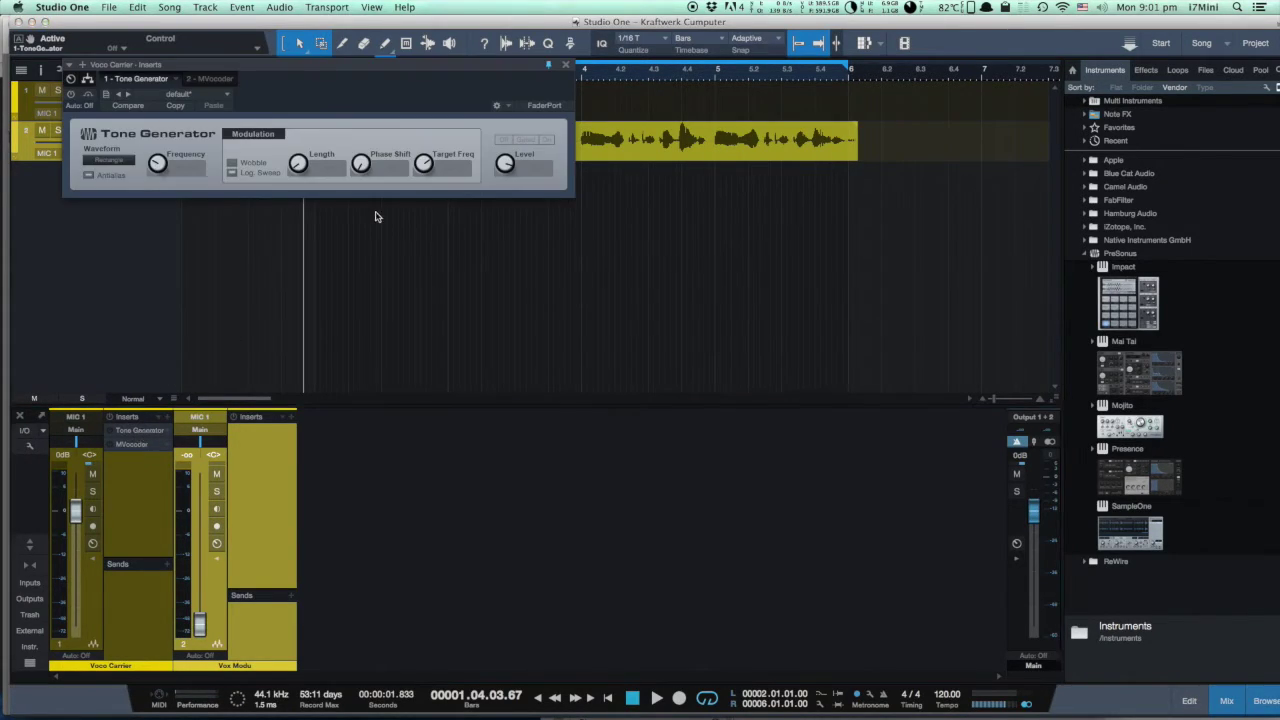
click(71, 95)
click(547, 140)
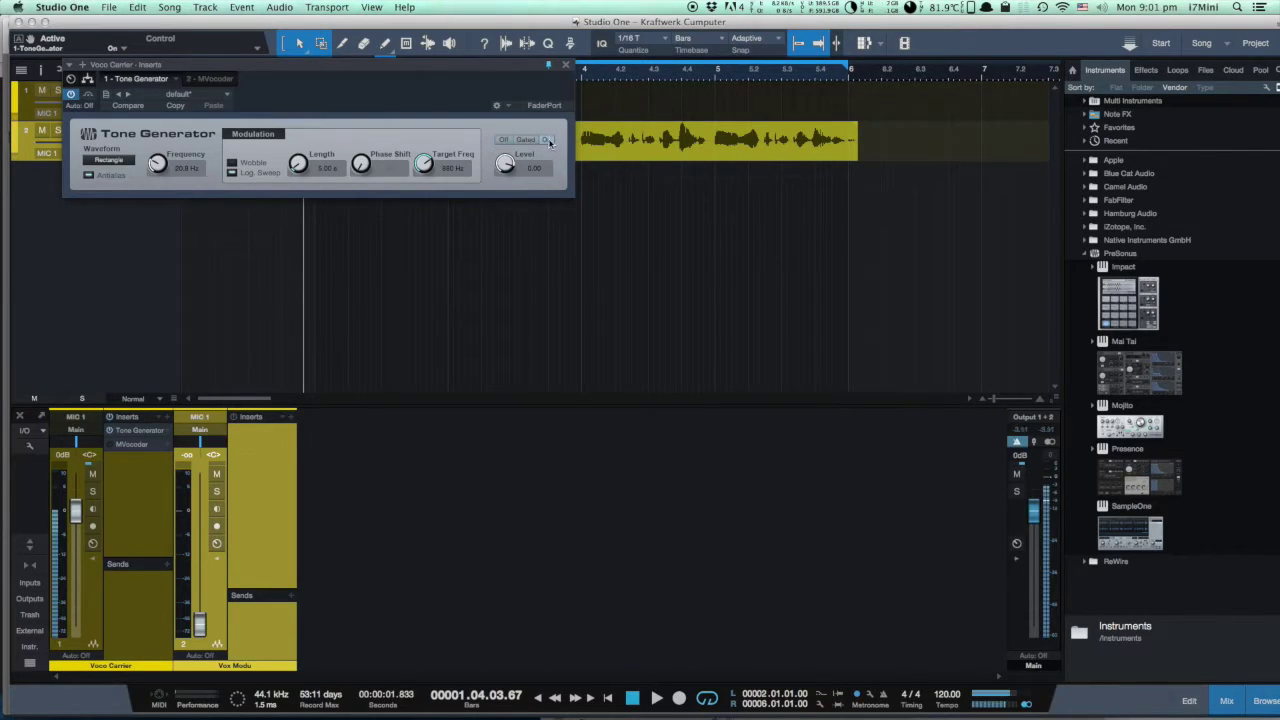
Raise the Tone Generator frequency to about 66 Hz and bring up the MVocoder editor
drag(161, 176, 161, 150)
click(504, 140)
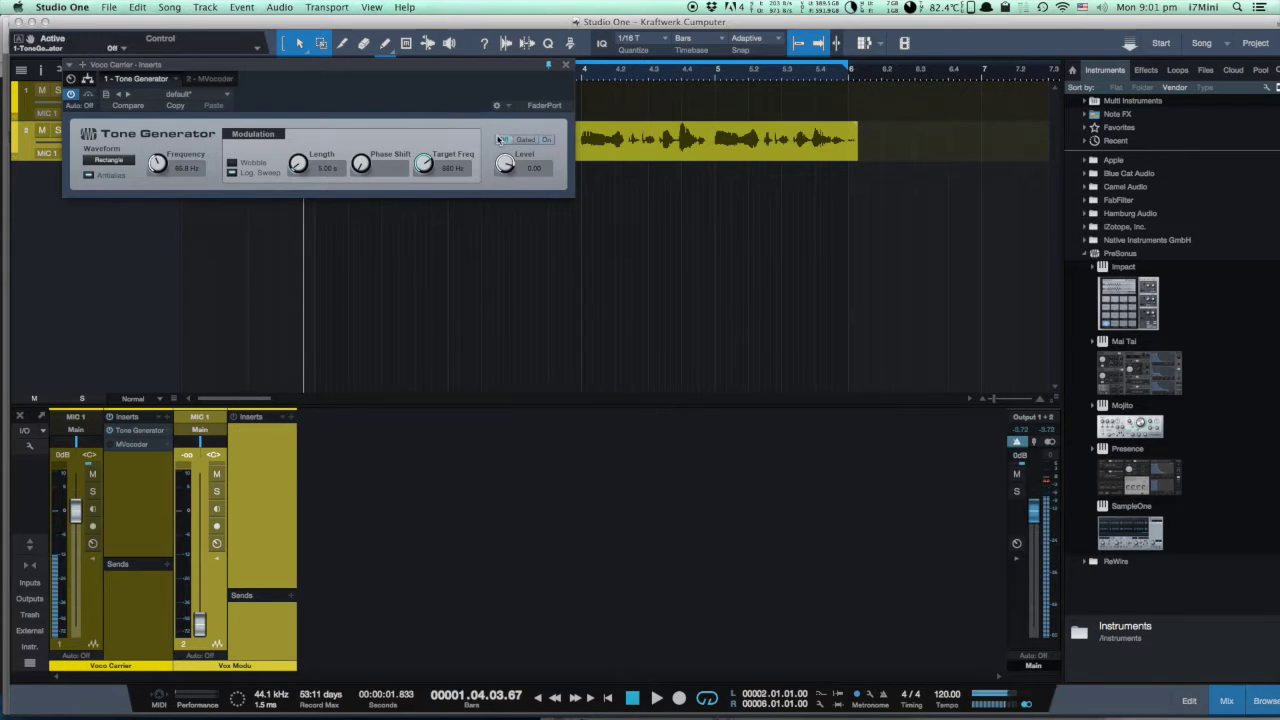
drag(509, 67, 463, 103)
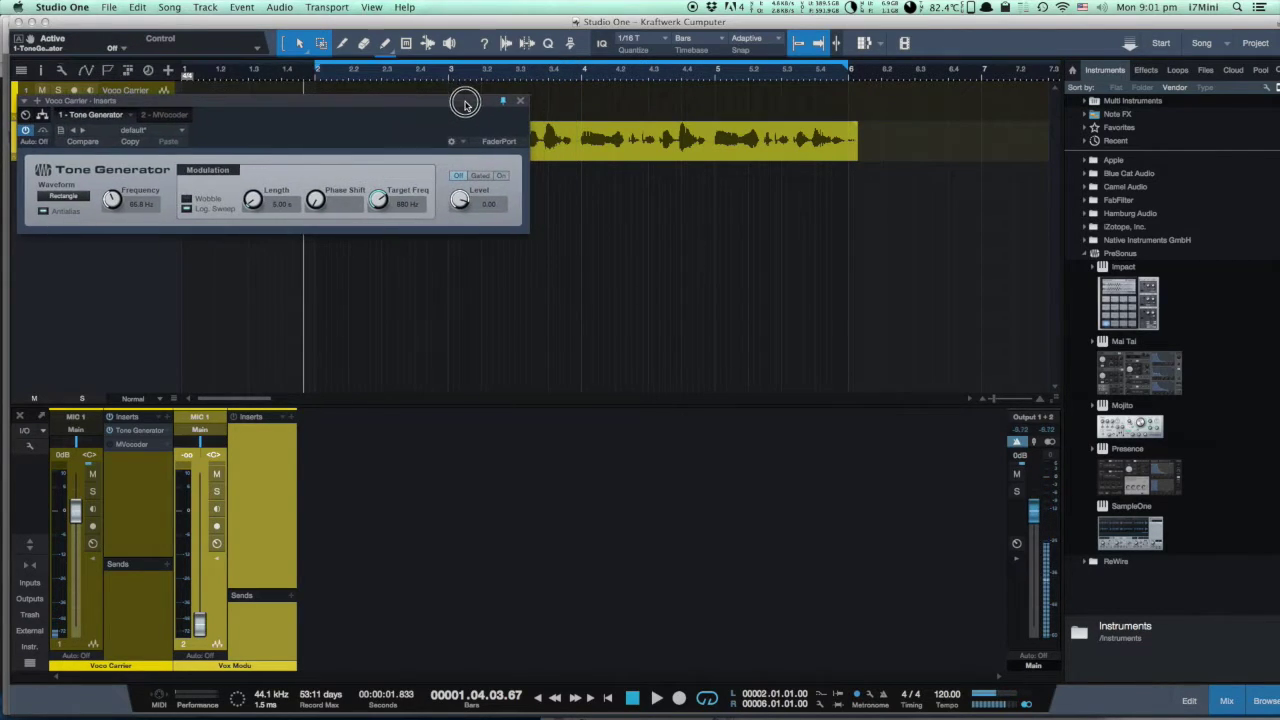
click(131, 444)
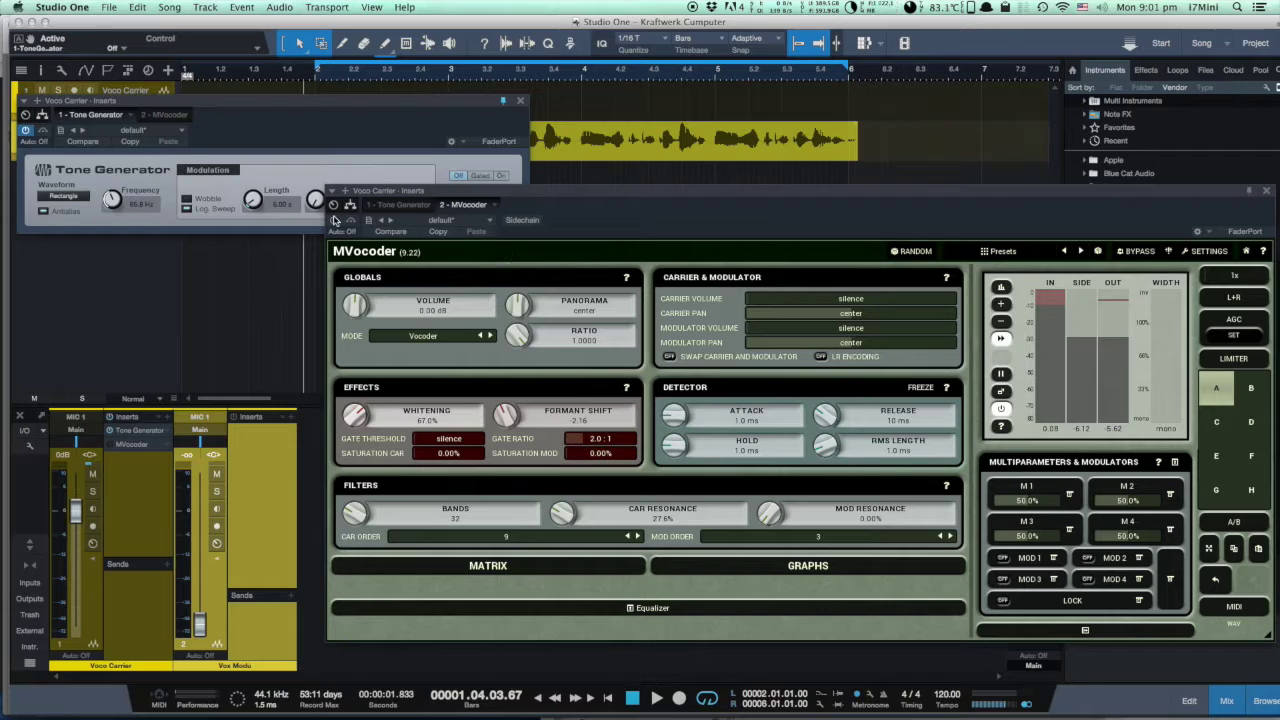
Switch the Tone Generator output back on, arrange both plugin windows, and enable MVocoder's LIMITER
click(334, 220)
click(300, 125)
drag(302, 104, 310, 80)
click(509, 152)
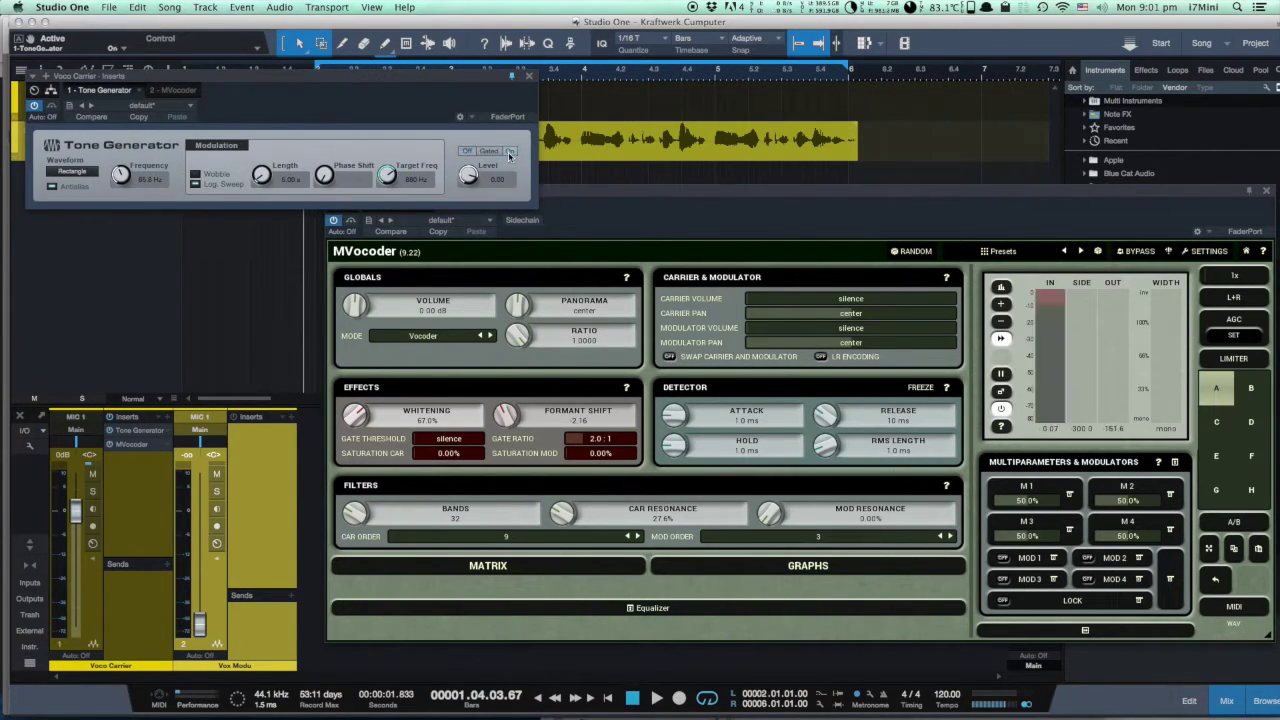
drag(467, 86, 467, 91)
drag(619, 192, 597, 216)
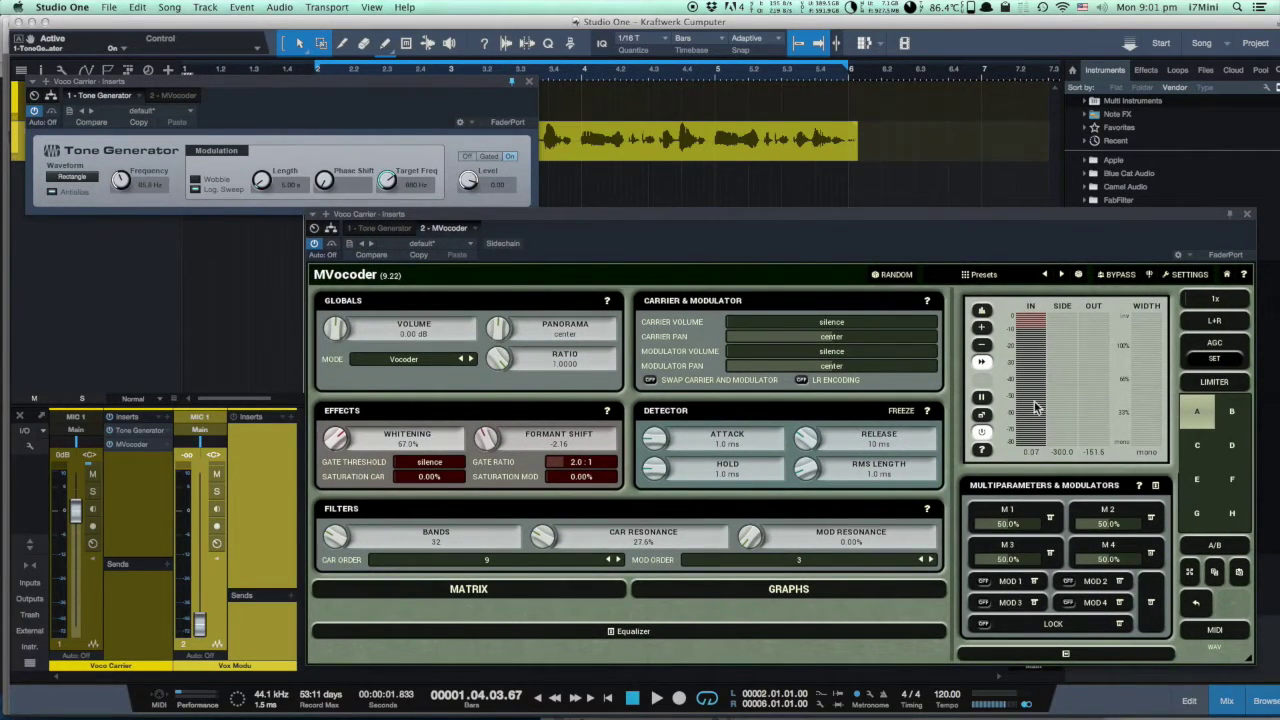
click(1216, 385)
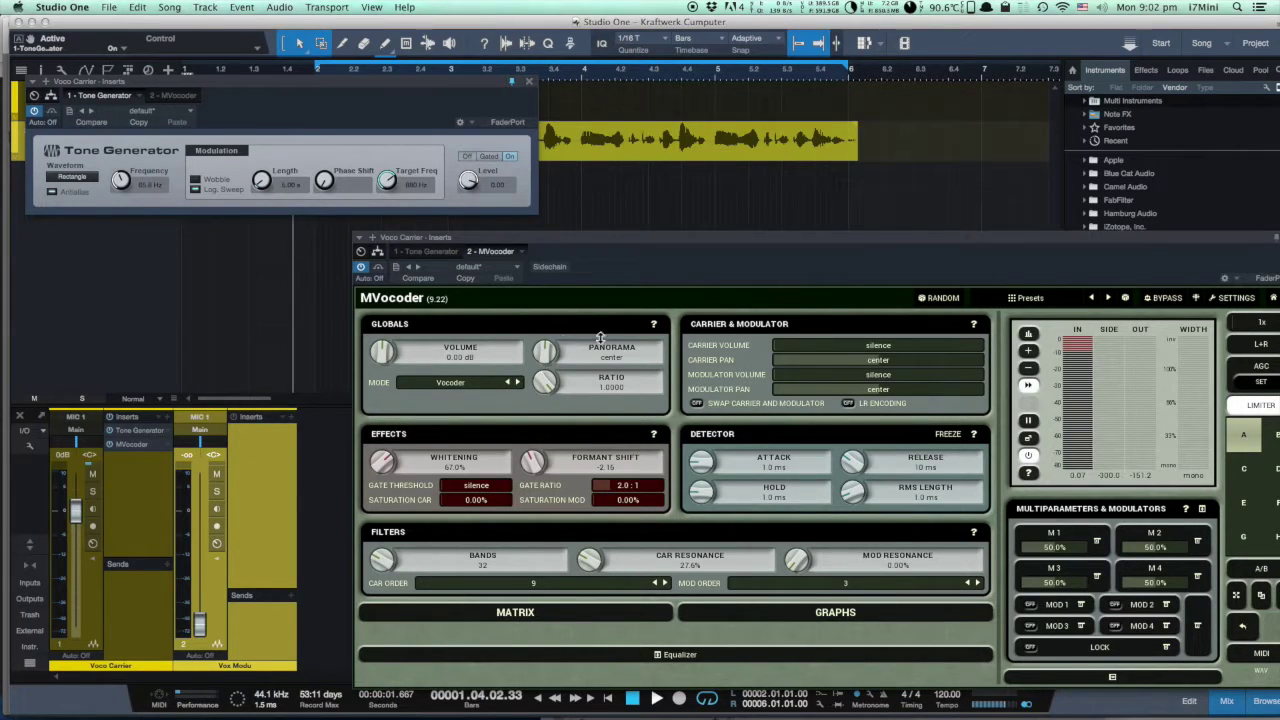
Add a sidechain send from Vox Modu into MVocoder and play the vocoded vocal
click(291, 596)
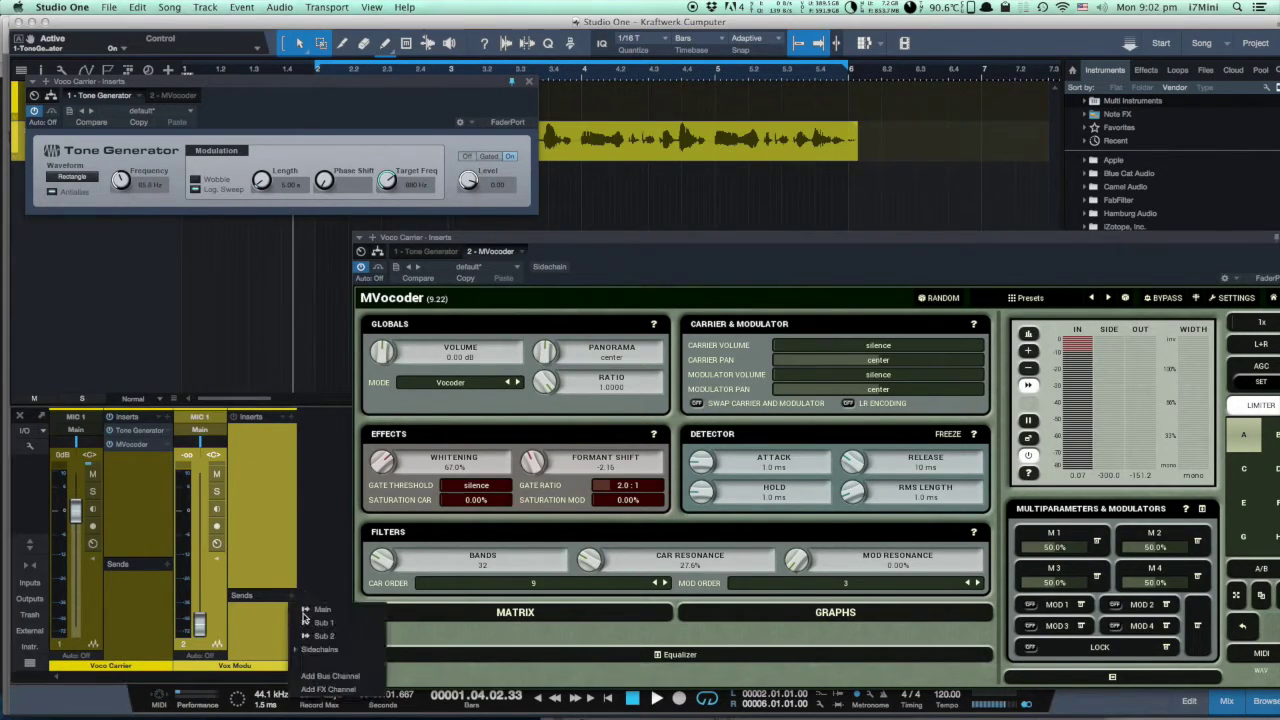
click(345, 660)
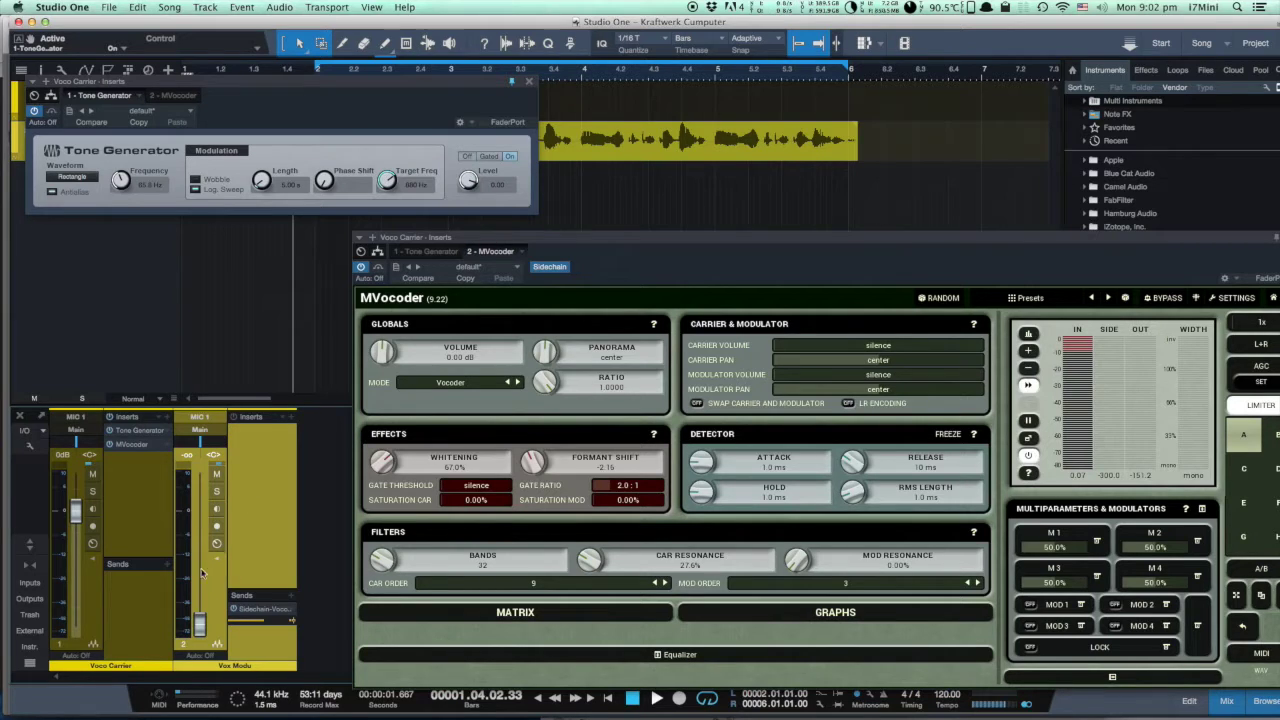
drag(643, 241, 634, 206)
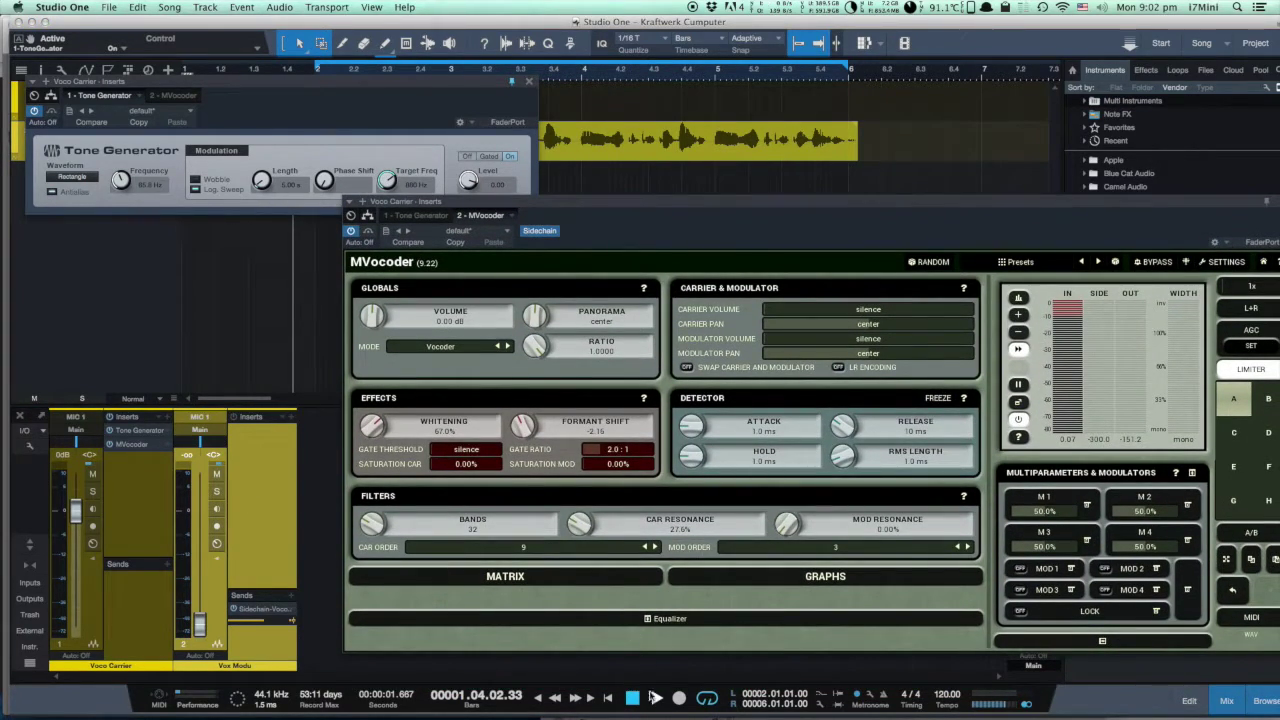
click(657, 698)
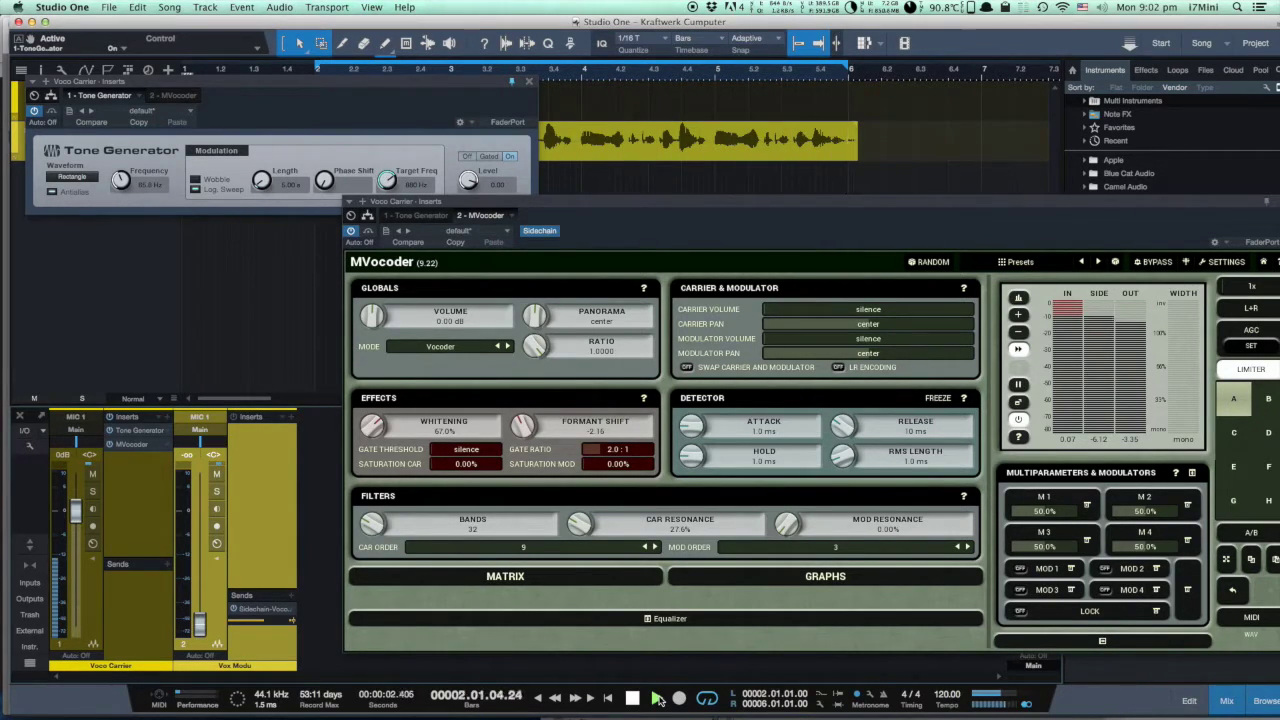
Set whitening to 31.8%, formant shift to about +1.5, and carrier filter order to 6
drag(390, 425, 380, 536)
drag(522, 426, 525, 395)
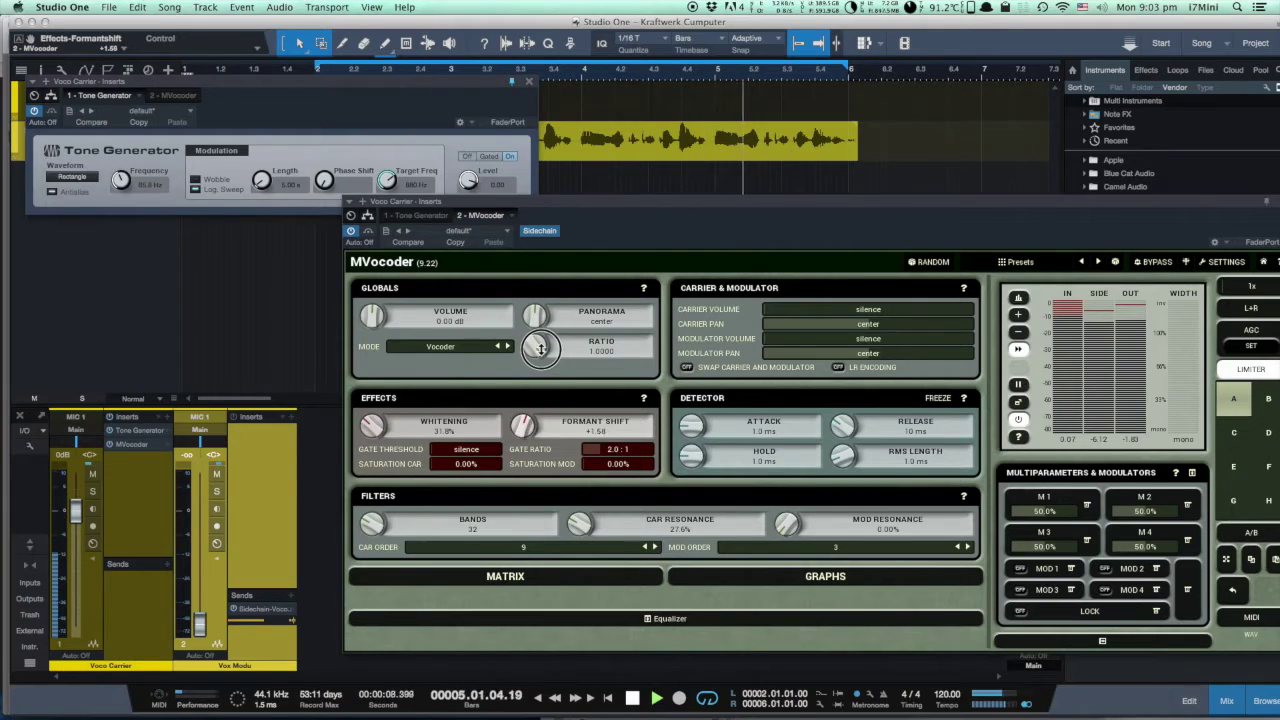
click(644, 547)
click(644, 547)
click(644, 547)
click(966, 547)
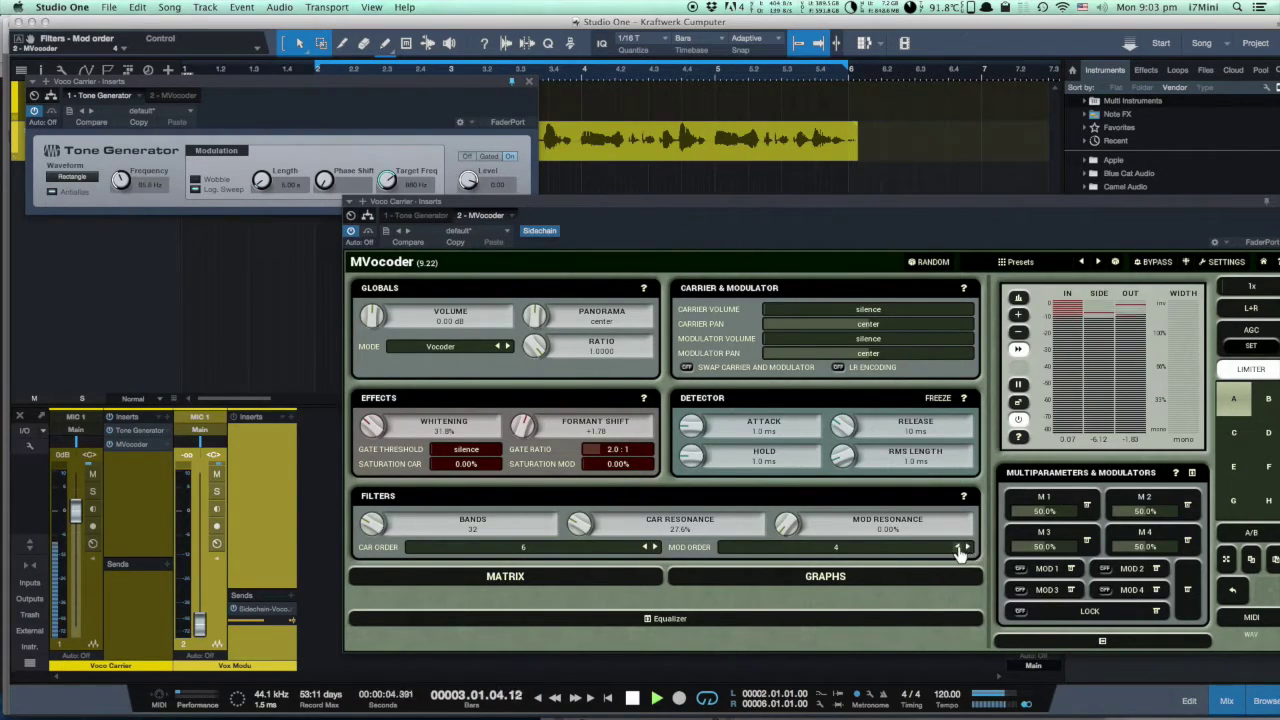
Raise MVocoder's band count to 53 and restart playback to listen
scroll(579, 524, up, 5)
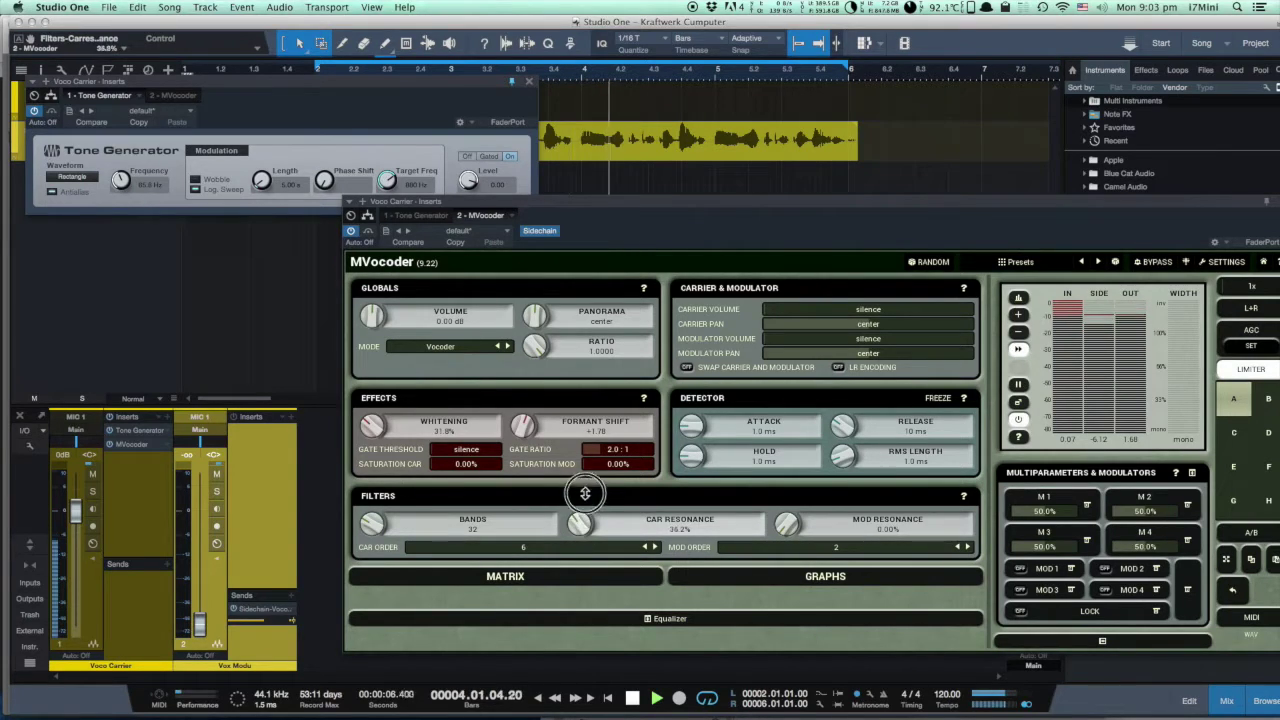
scroll(378, 520, up, 6)
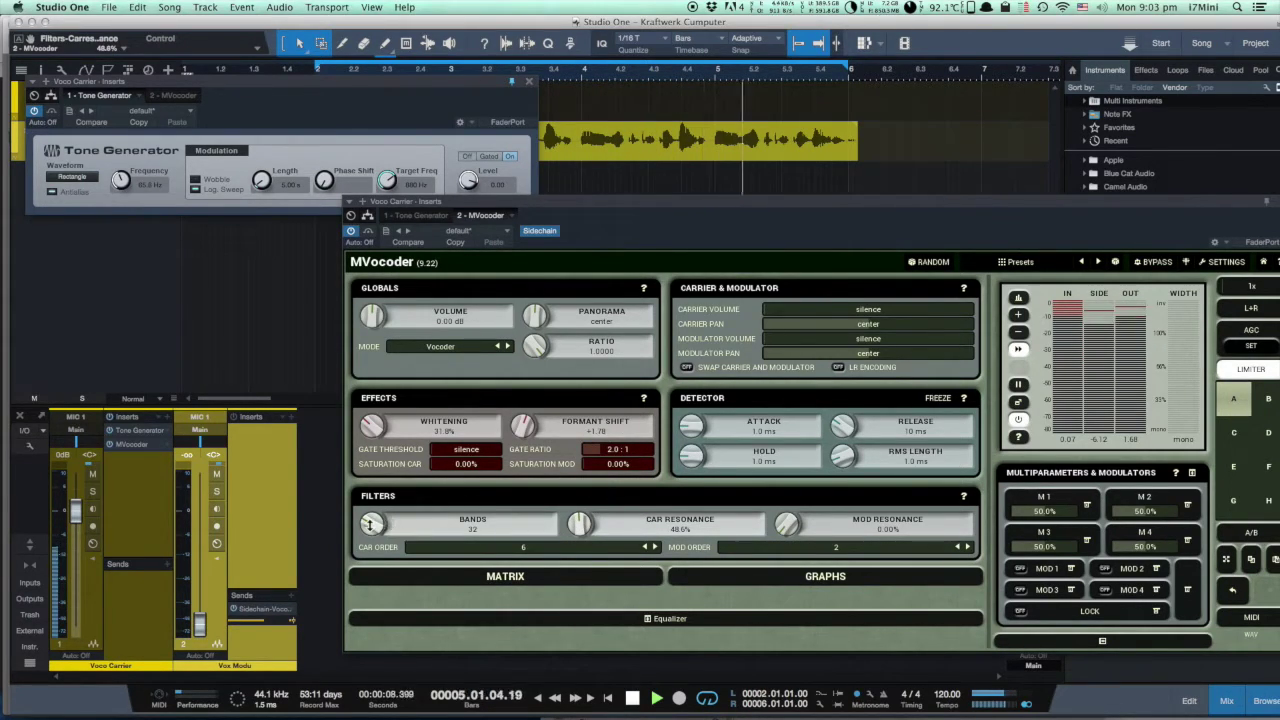
scroll(377, 494, up, 9)
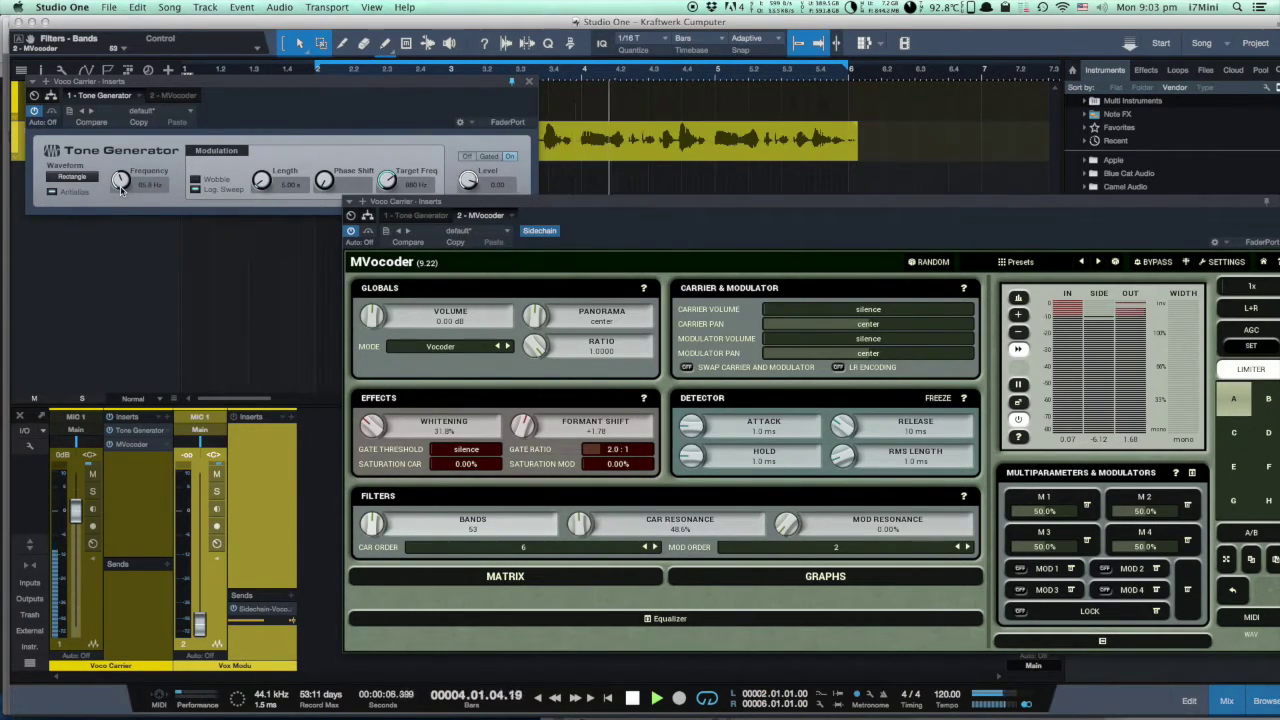
click(632, 698)
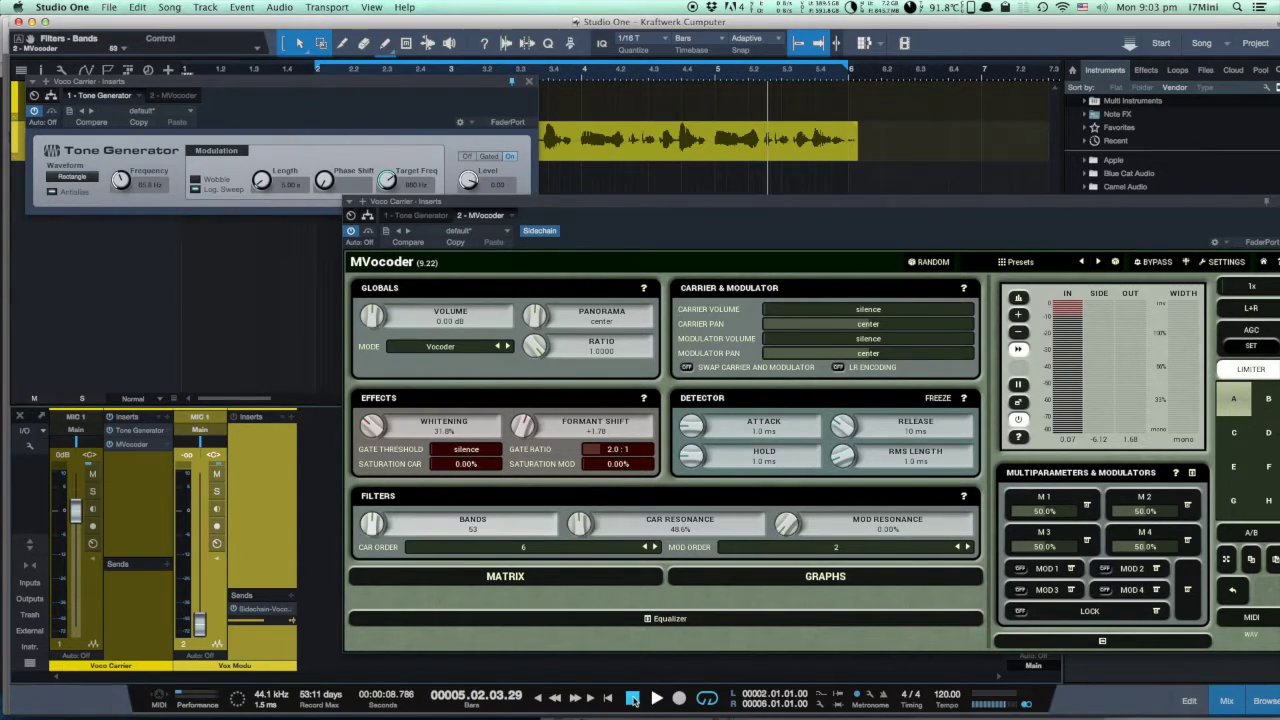
click(655, 700)
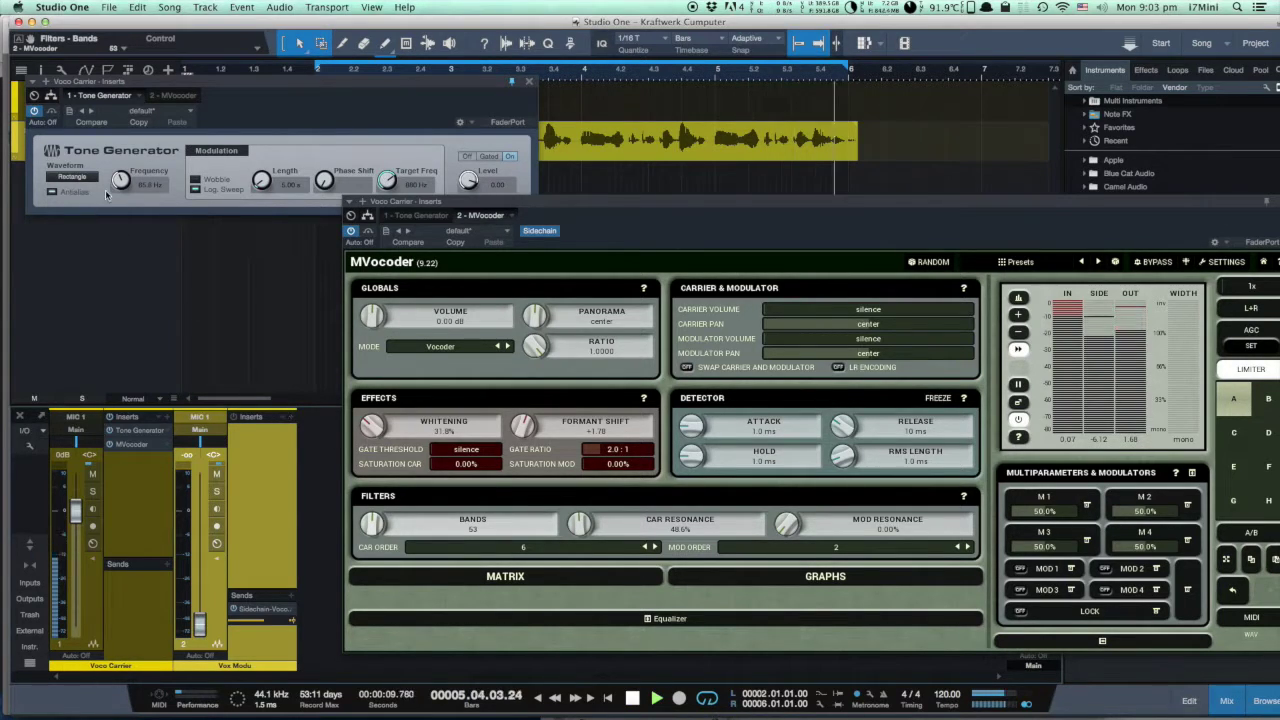
Drop the carrier to 19.8 Hz; set formant shift +6.14, hold 0.24 ms, whitening 61.4%
mouse_move(122, 181)
mouse_down()
mouse_move(119, 166)
mouse_move(115, 197)
mouse_up()
drag(513, 437, 516, 380)
drag(381, 423, 395, 270)
drag(522, 425, 535, 340)
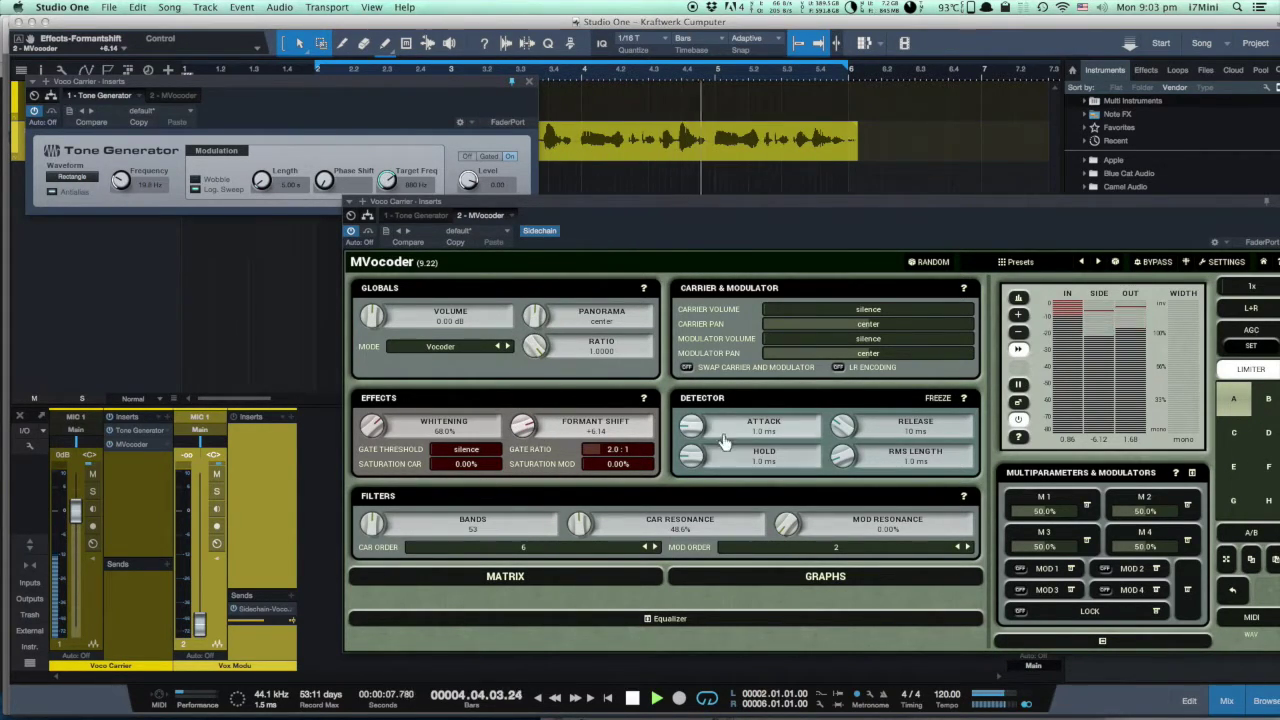
drag(693, 456, 687, 487)
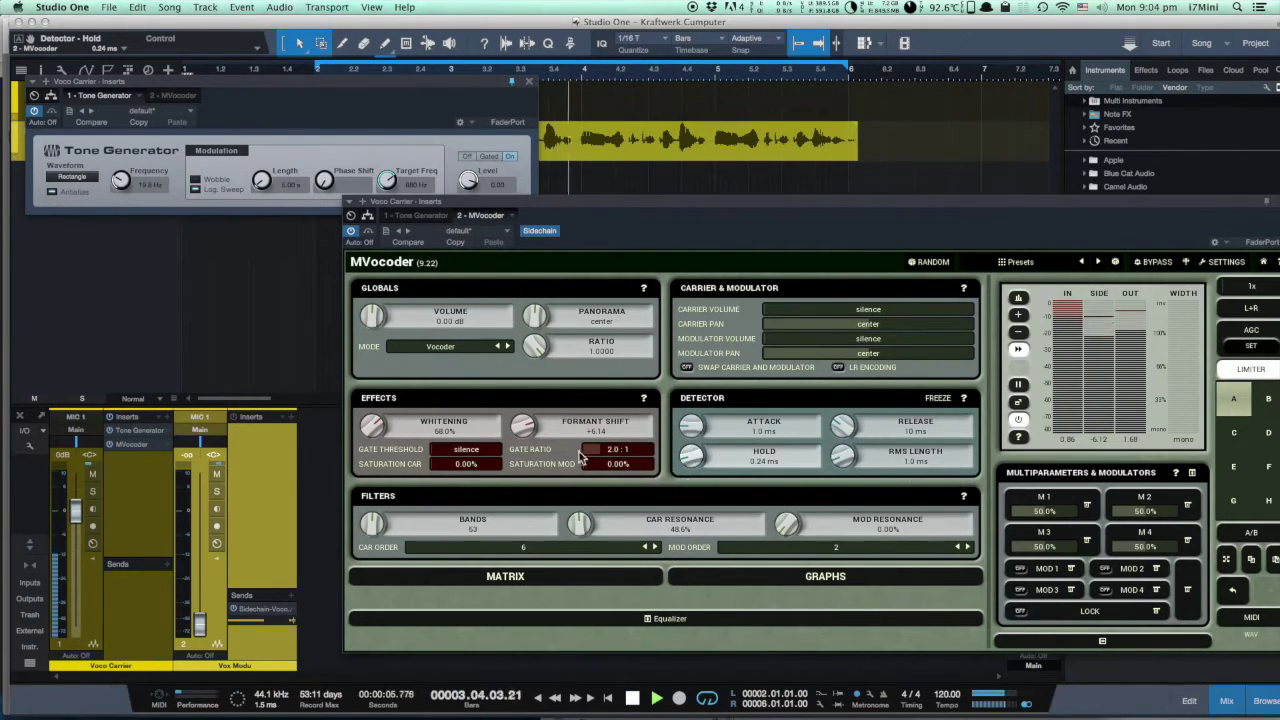
mouse_move(392, 428)
mouse_down()
mouse_move(380, 492)
mouse_move(390, 522)
mouse_move(390, 438)
mouse_up()
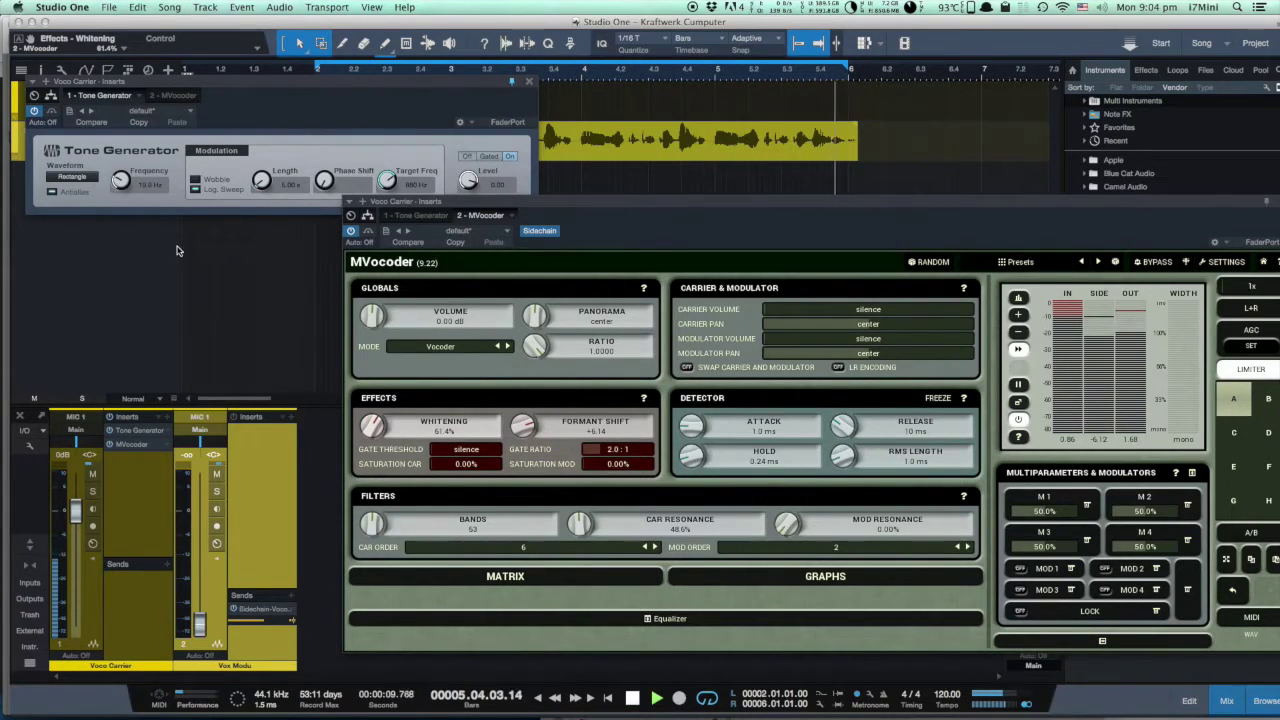
Try White Noise then Pink Noise as the carrier waveform, with formant shift at -1.54
click(125, 186)
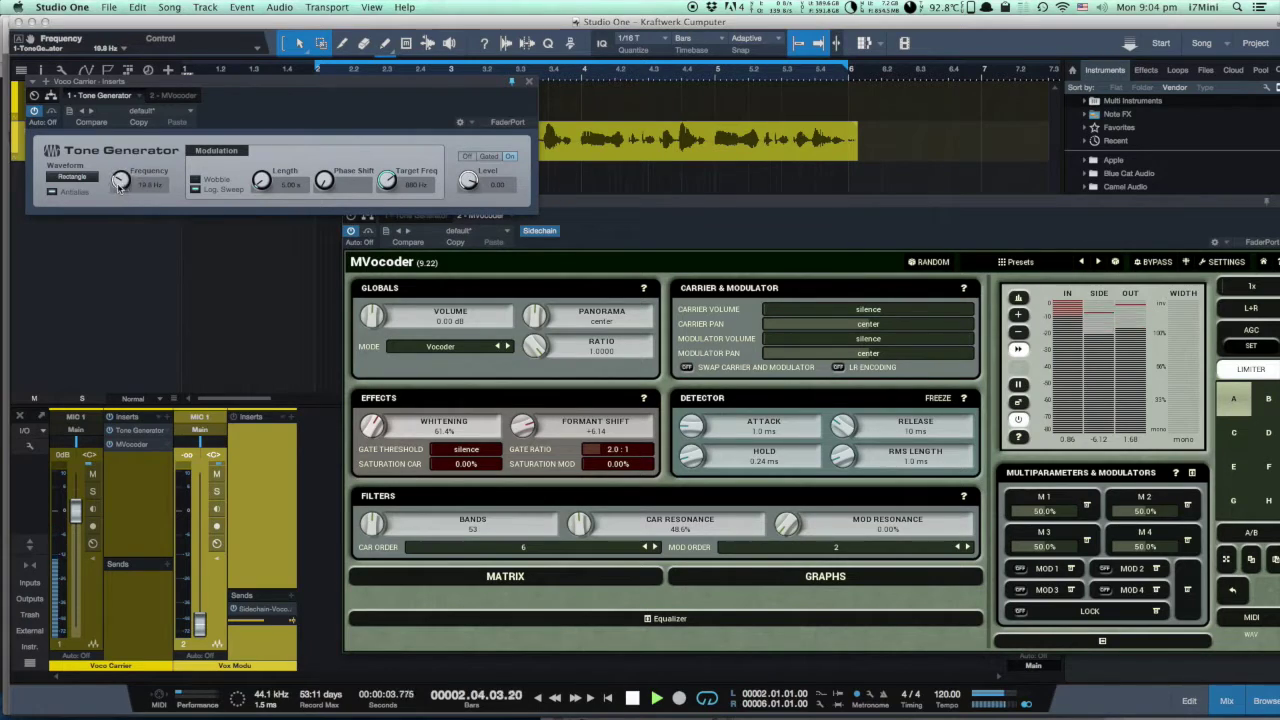
click(86, 177)
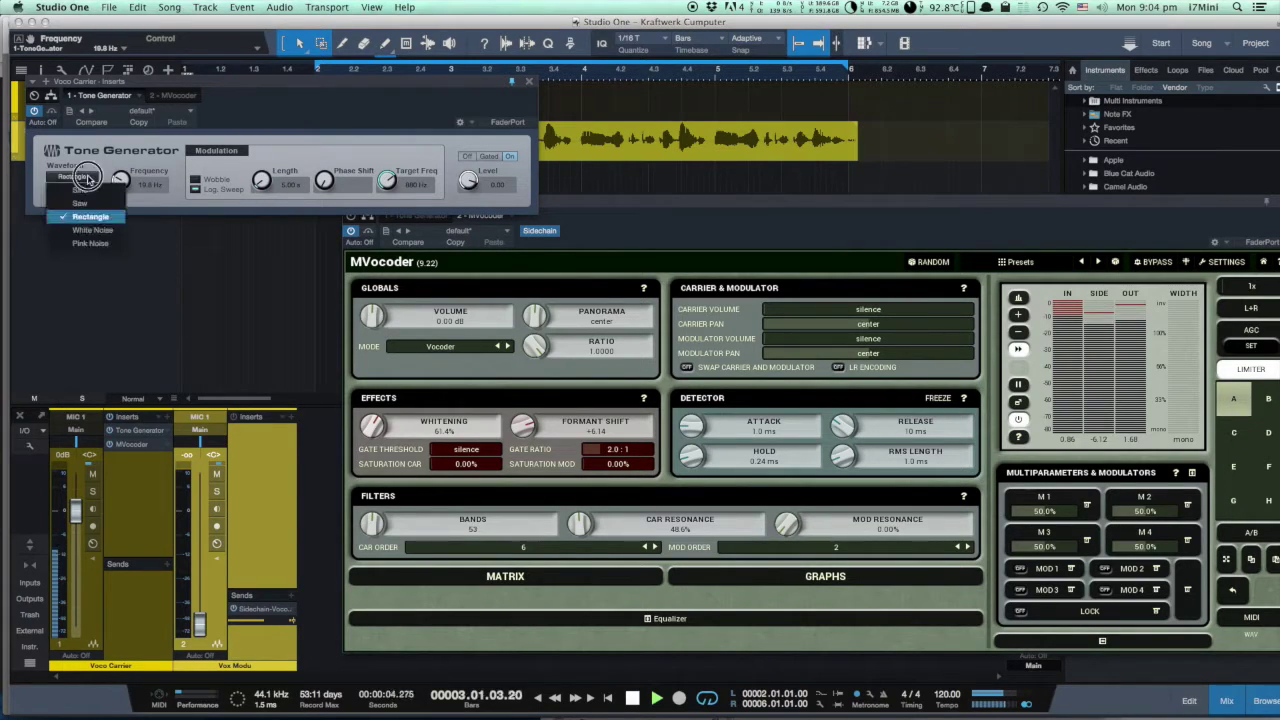
click(87, 230)
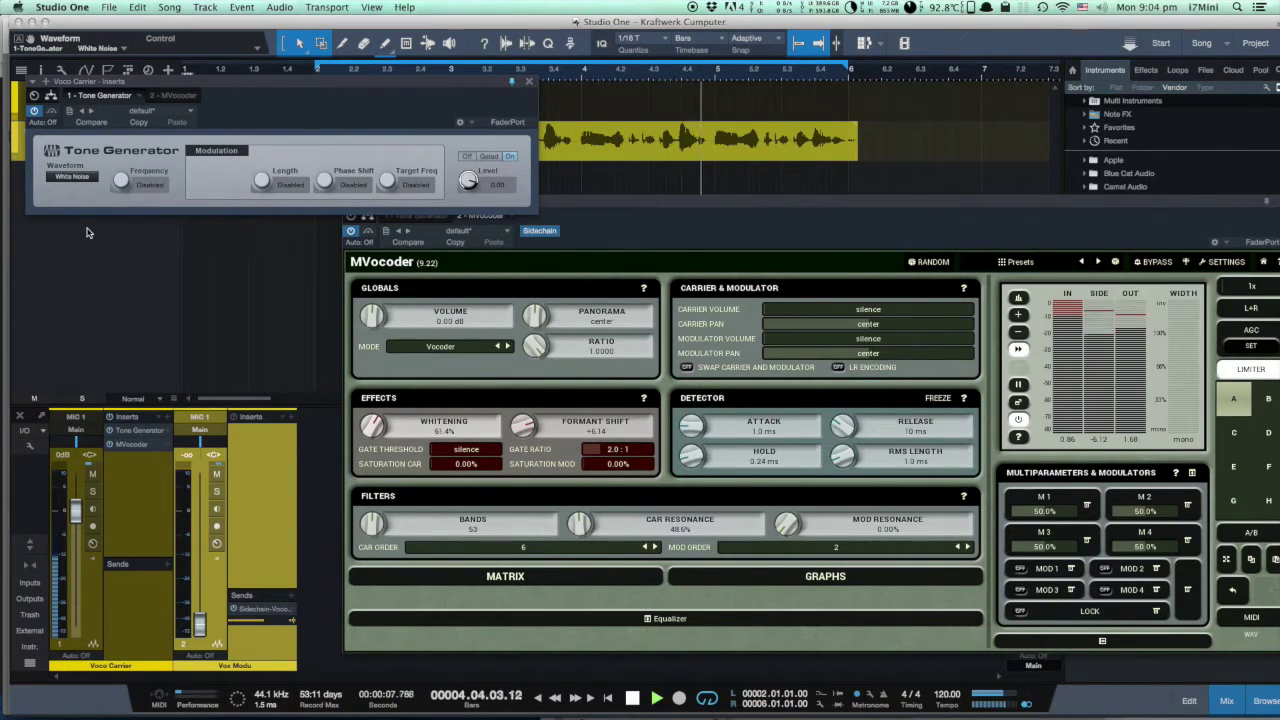
drag(522, 425, 524, 555)
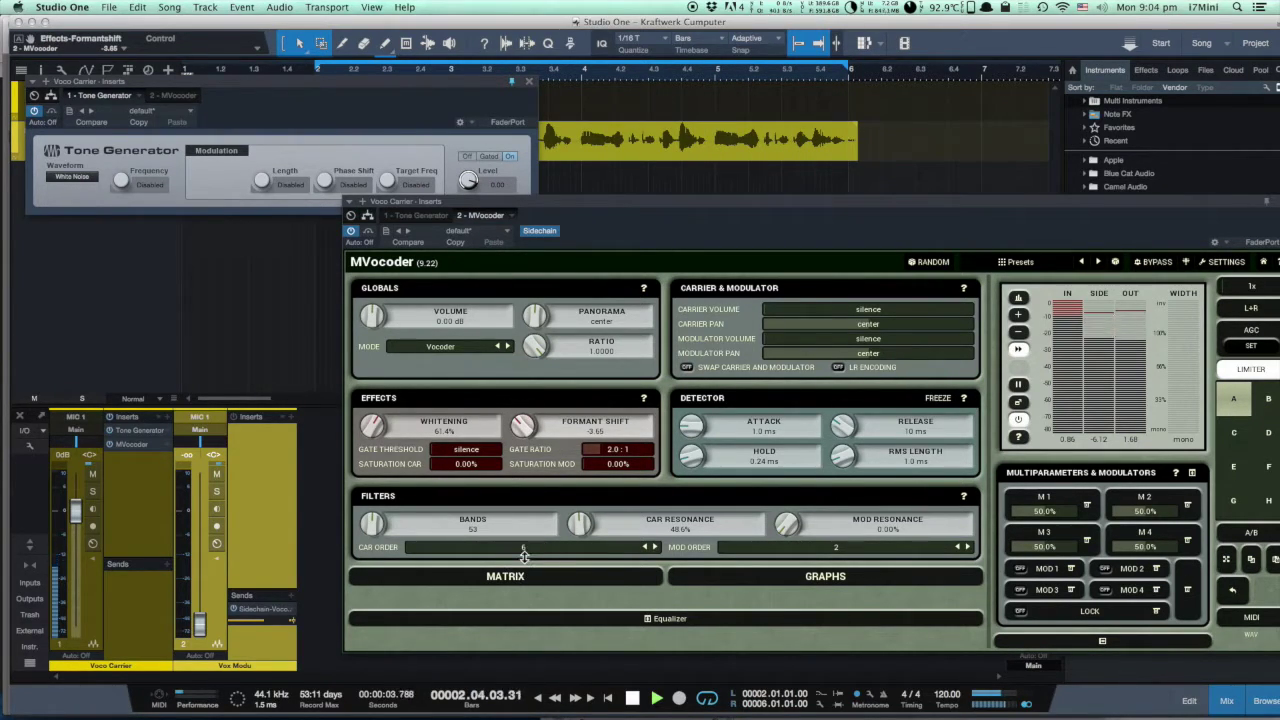
click(71, 176)
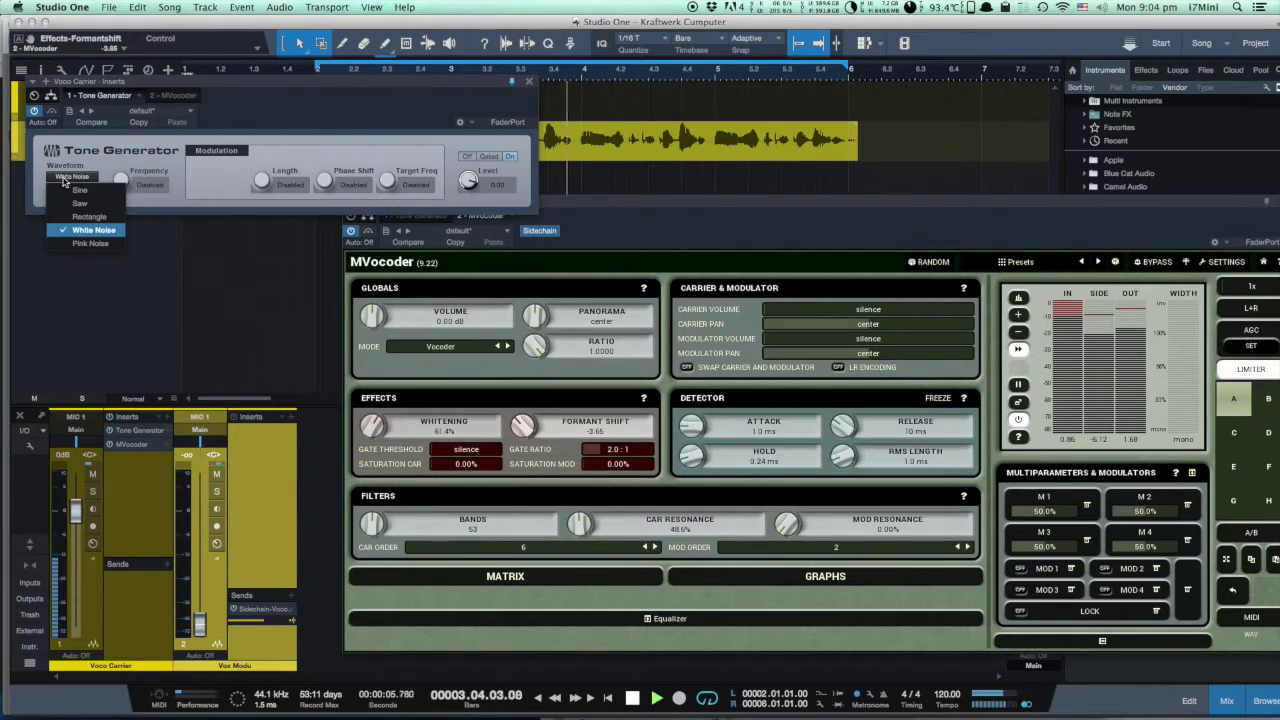
click(90, 244)
Set whitening to 71.4% and formant shift to -6.48, and switch the carrier to Saw
drag(372, 432, 367, 358)
mouse_move(520, 422)
mouse_down()
mouse_move(524, 462)
mouse_move(523, 442)
mouse_up()
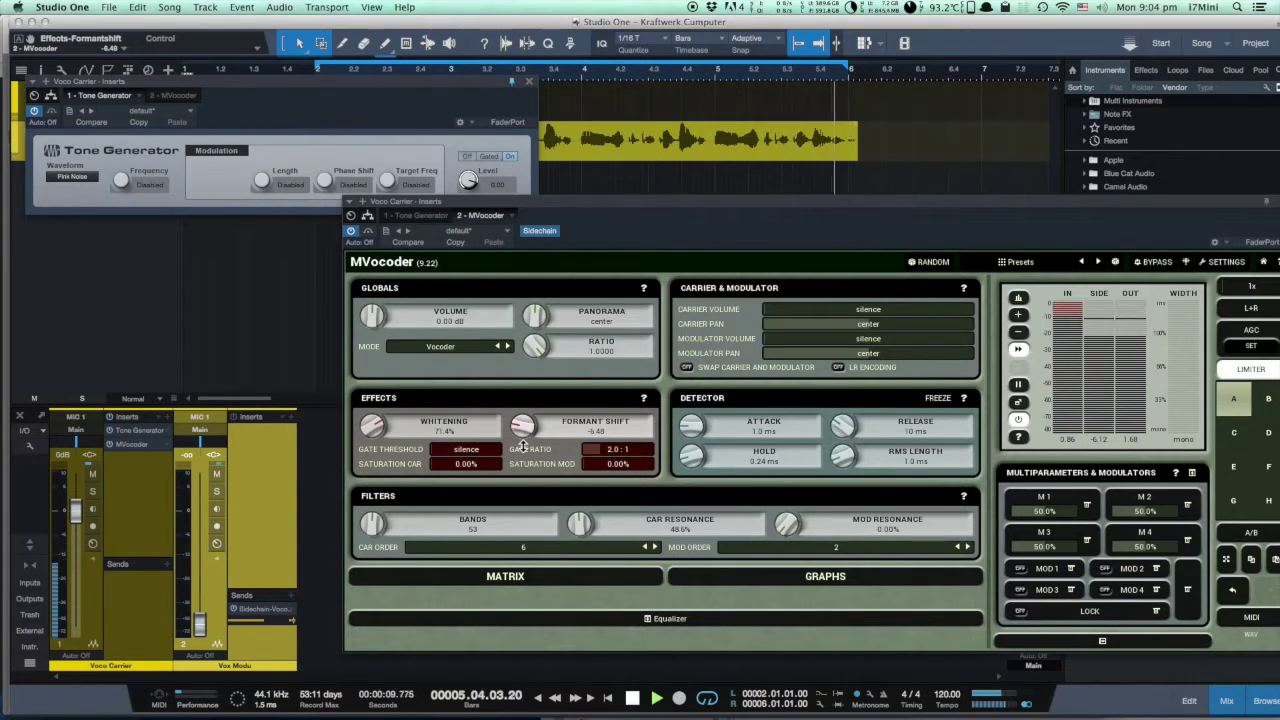
click(89, 180)
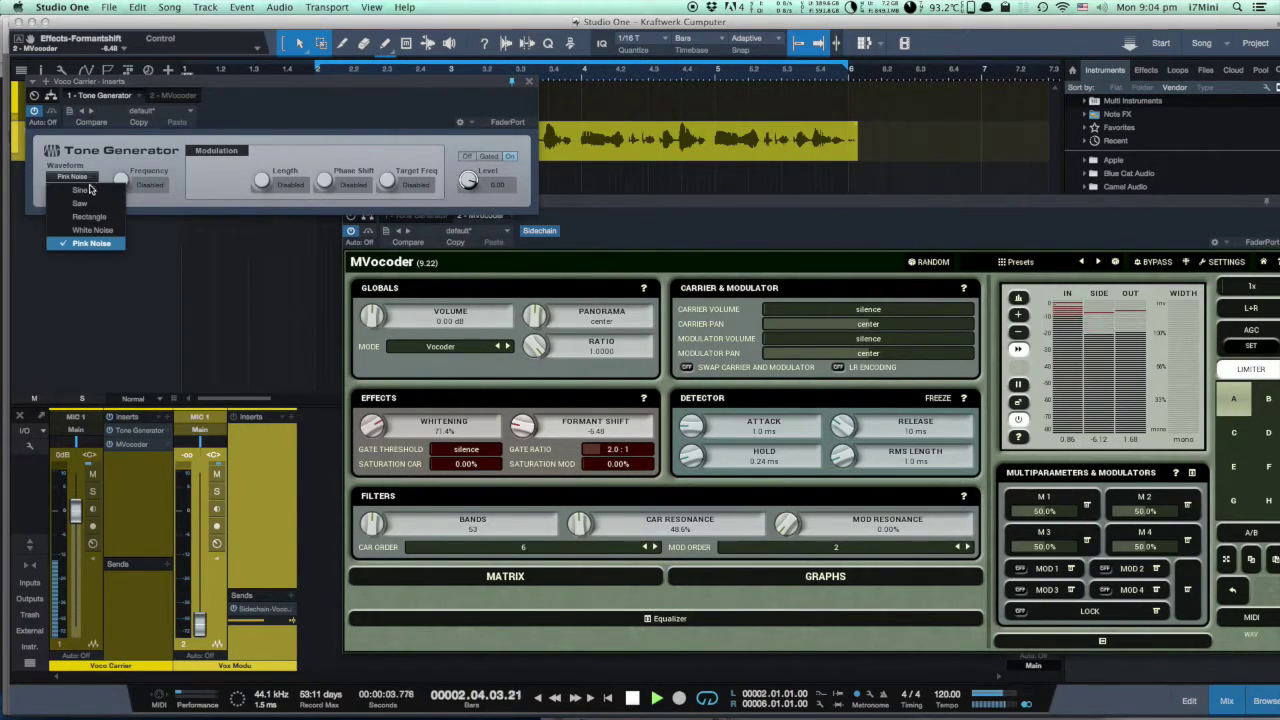
click(90, 205)
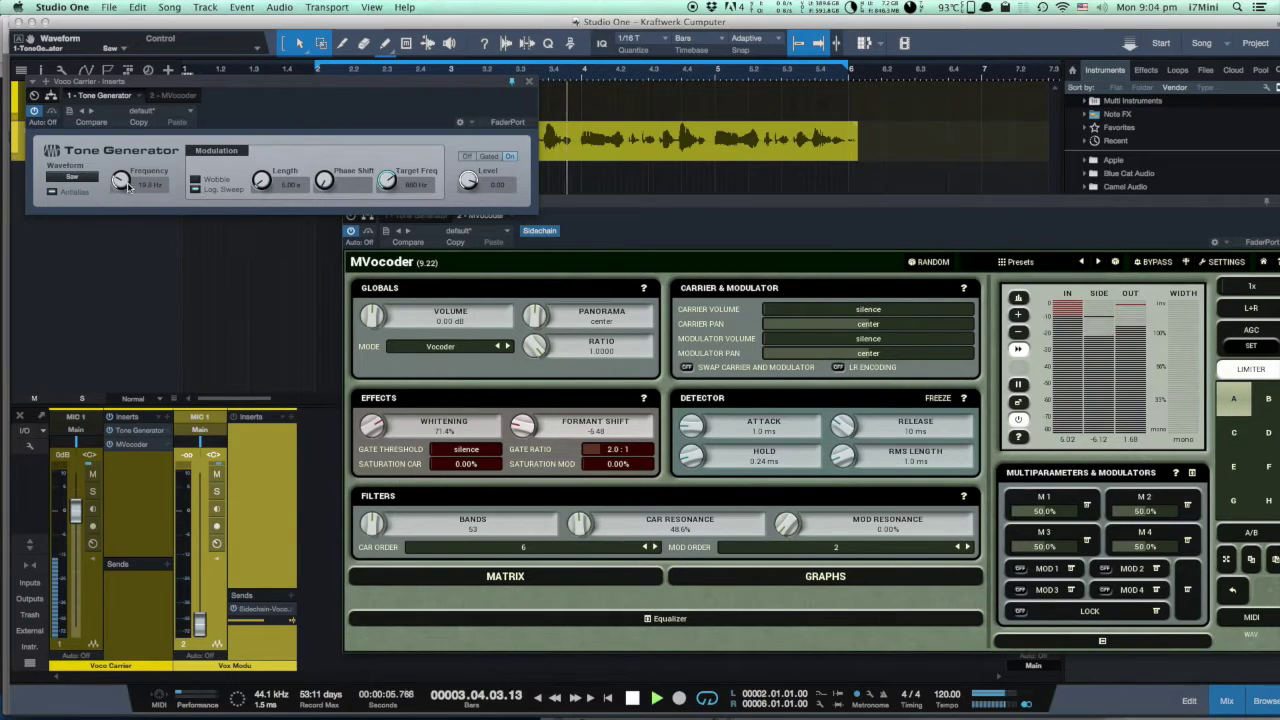
Set Target Freq to 340 Hz, bring the carrier down to about 59.6 Hz, and stop playback
drag(121, 183, 127, 162)
click(195, 180)
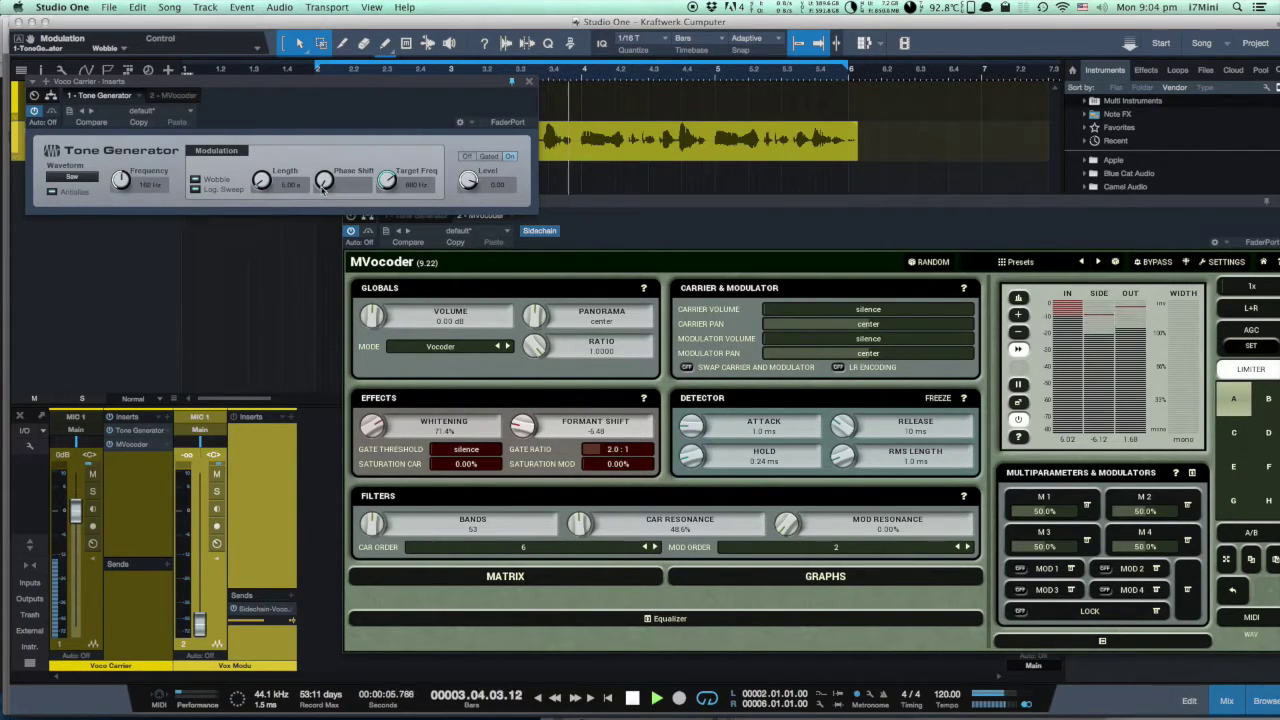
drag(386, 180, 385, 188)
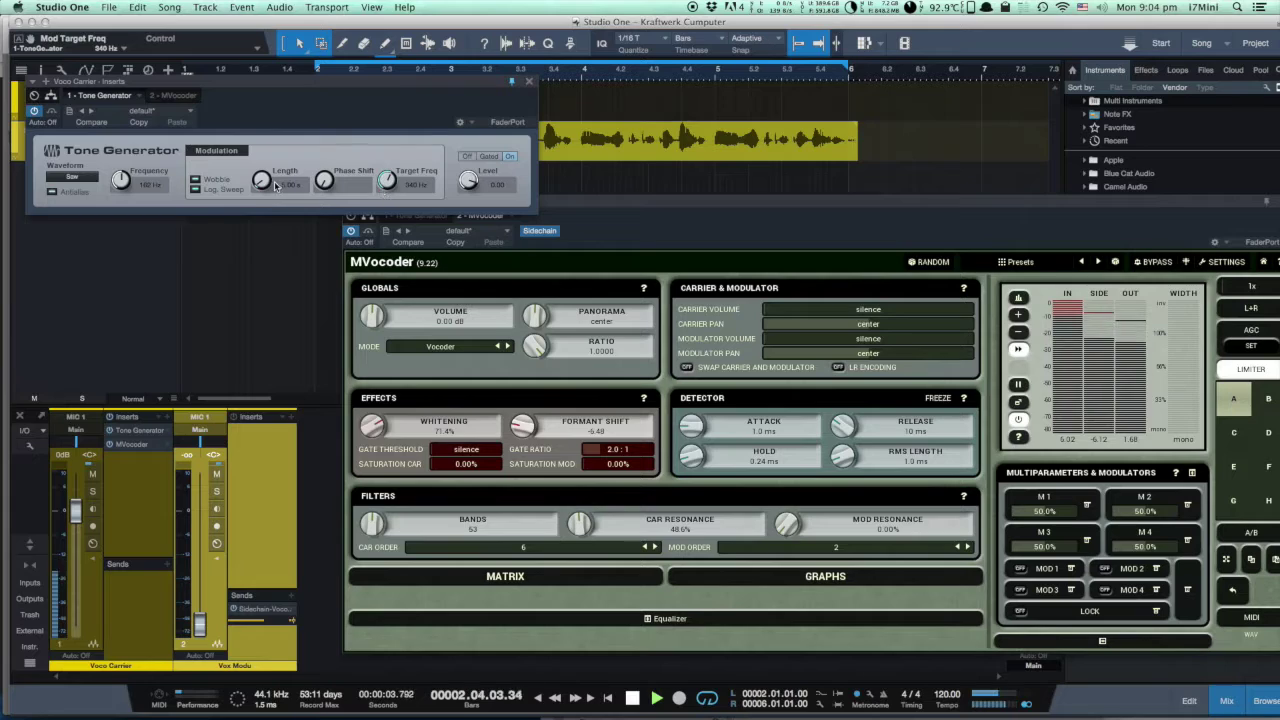
click(195, 182)
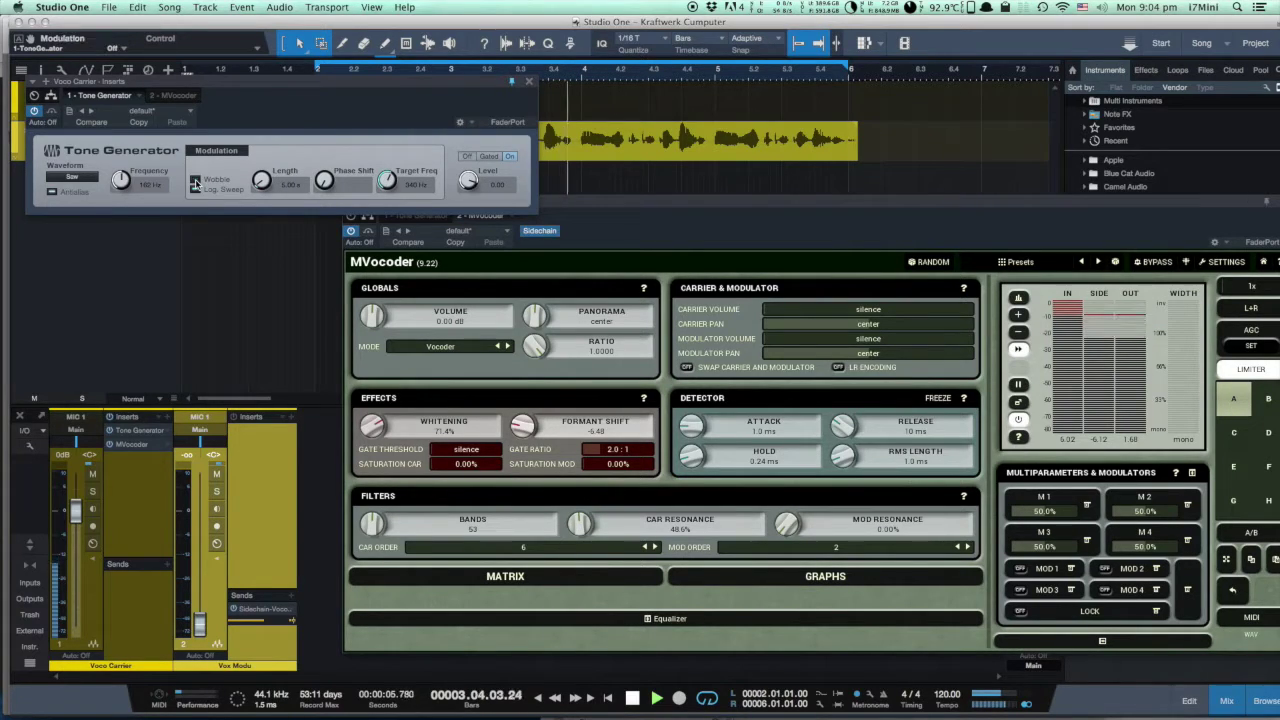
mouse_move(118, 178)
mouse_down()
mouse_move(116, 205)
mouse_move(119, 190)
mouse_up()
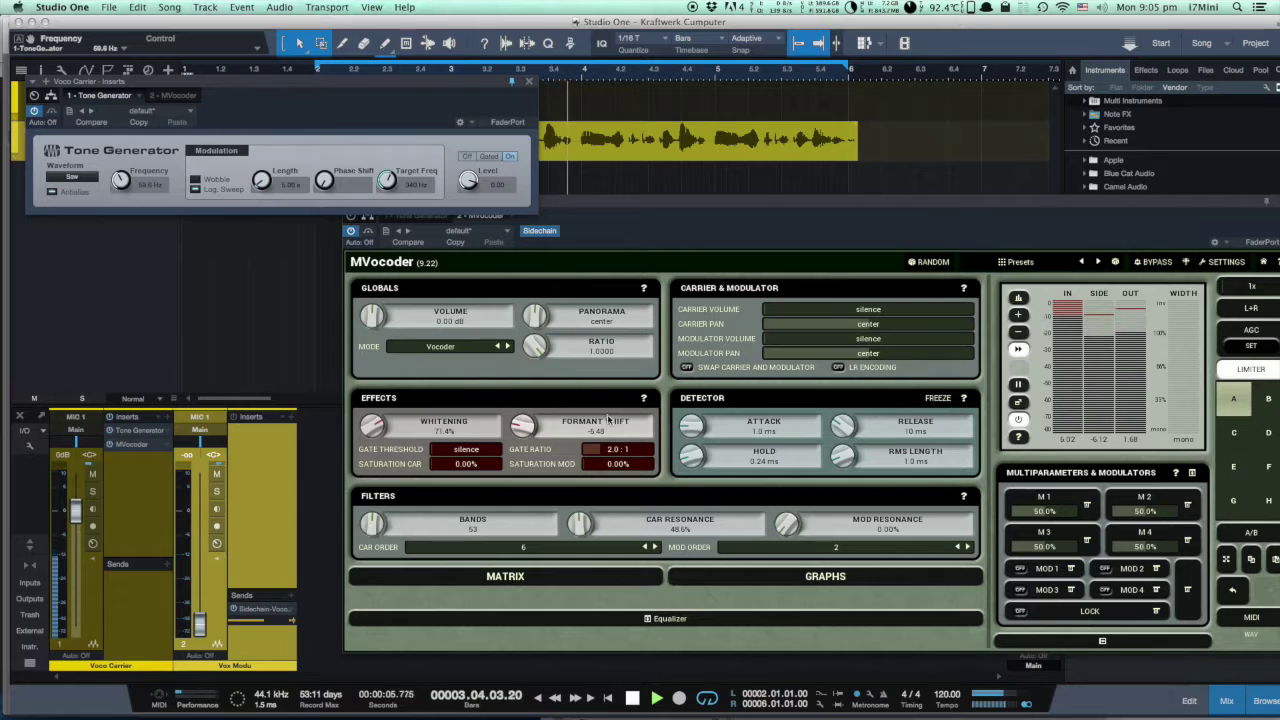
click(632, 698)
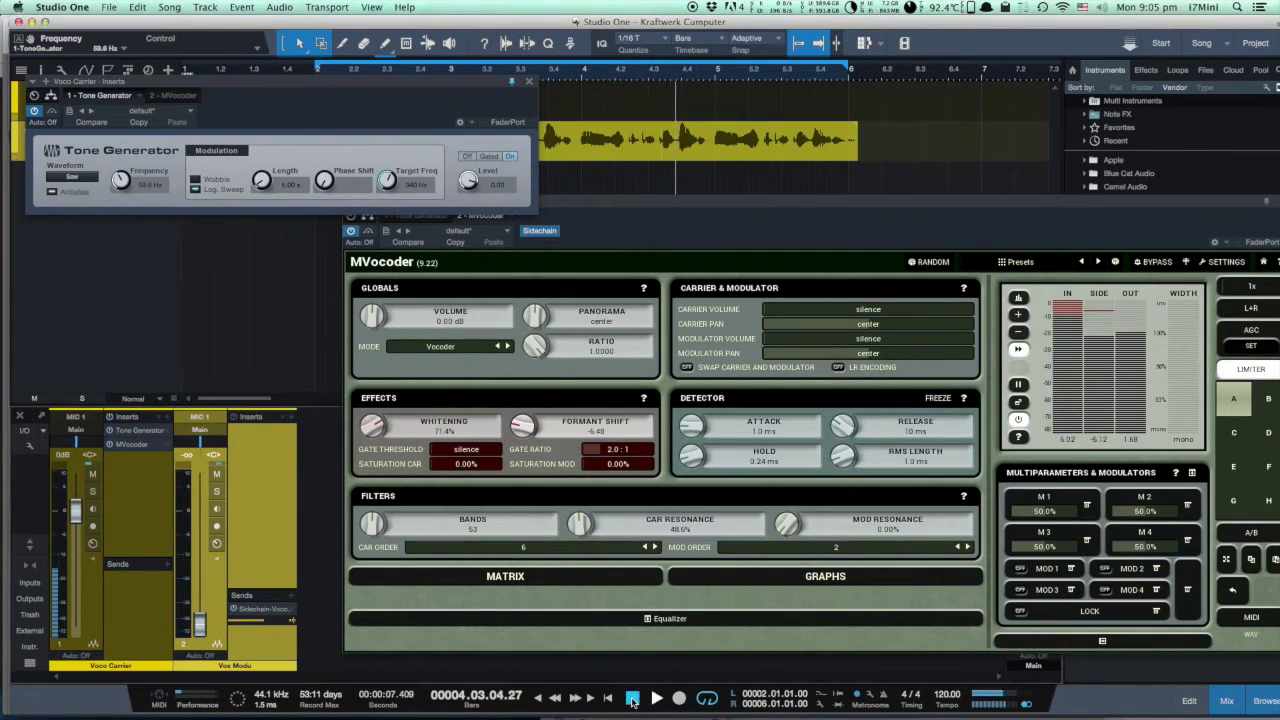